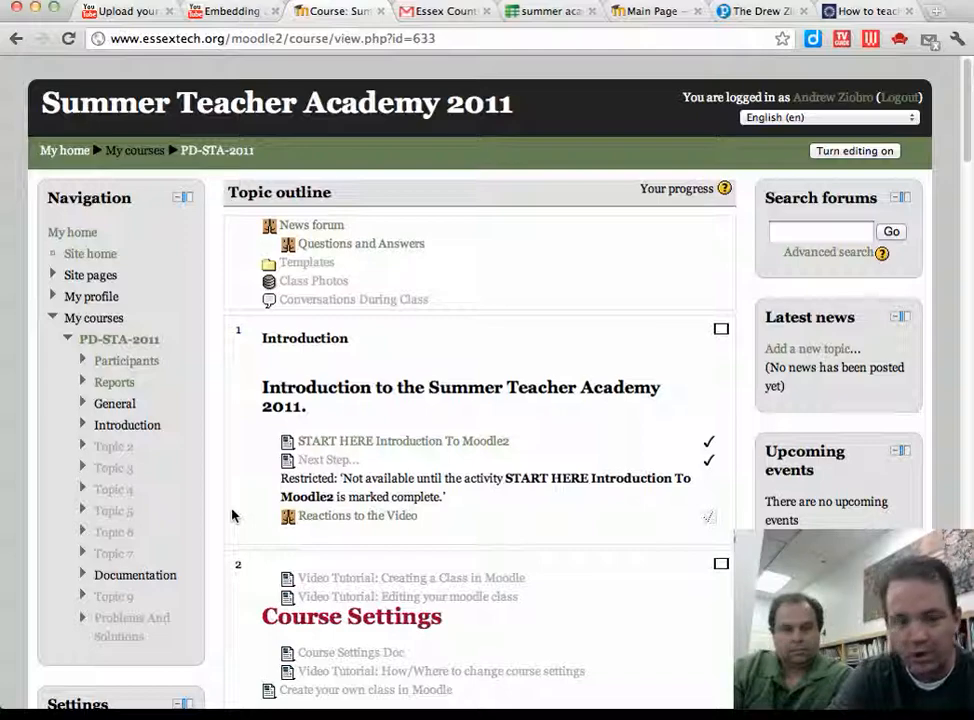
Step: Scroll to the Settings block and expand Users under Course administration
{"action": "scroll", "coordinate": [232, 515], "scroll_direction": "down", "scroll_amount": 2}
{"action": "scroll", "coordinate": [232, 515], "scroll_direction": "down", "scroll_amount": 8}
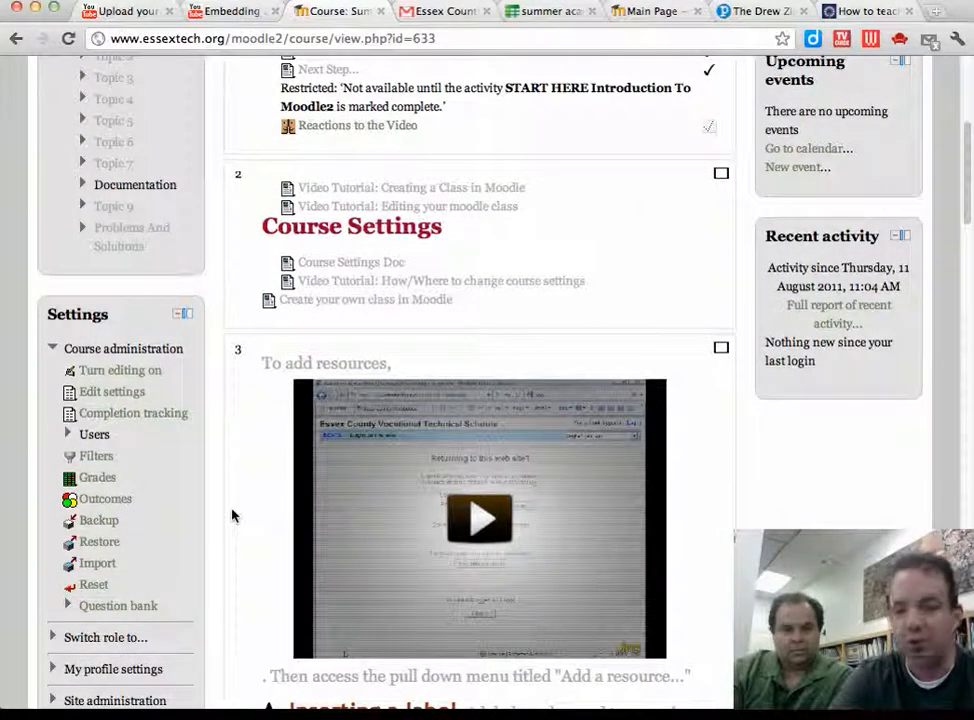
{"action": "scroll", "coordinate": [232, 515], "scroll_direction": "up", "scroll_amount": 7}
{"action": "scroll", "coordinate": [232, 515], "scroll_direction": "up", "scroll_amount": 3}
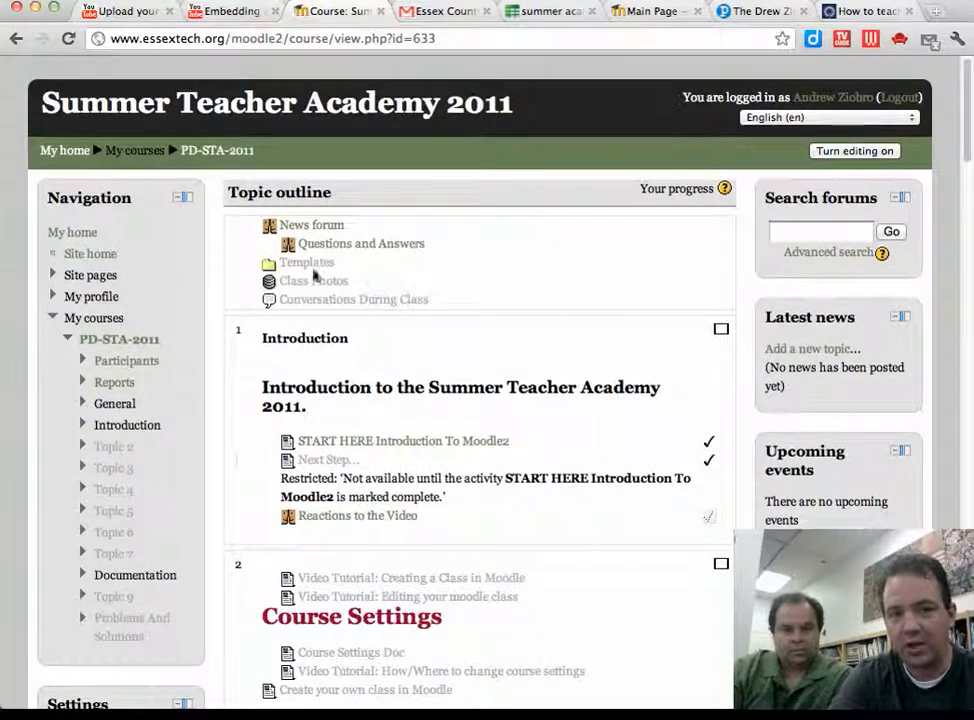
{"action": "scroll", "coordinate": [340, 424], "scroll_direction": "down", "scroll_amount": 7}
{"action": "scroll", "coordinate": [340, 424], "scroll_direction": "down", "scroll_amount": 3}
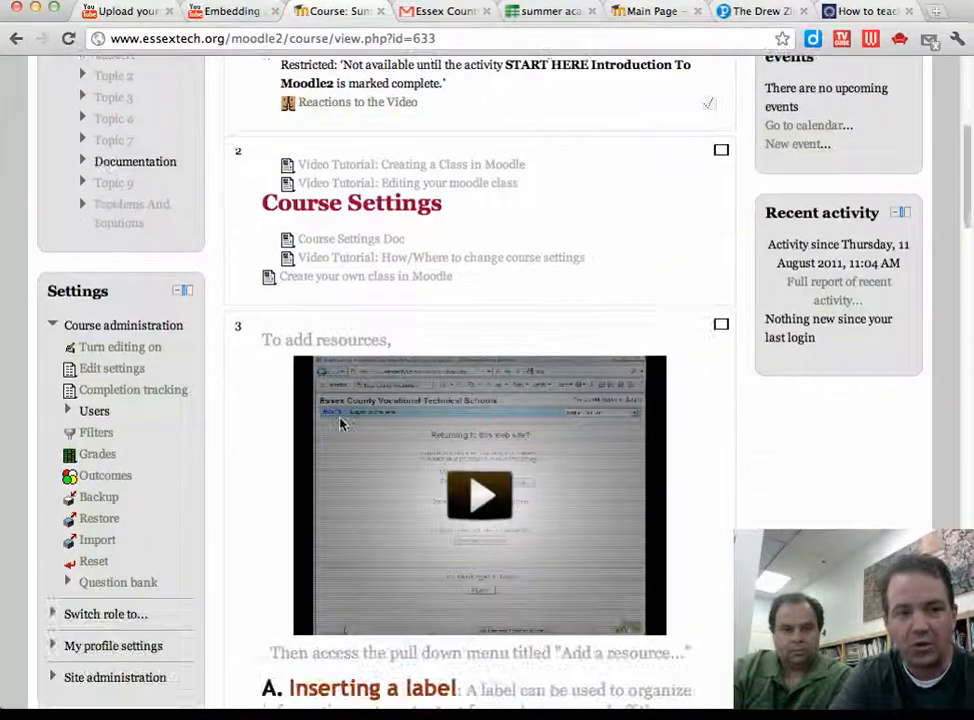
{"action": "left_click", "coordinate": [68, 414]}
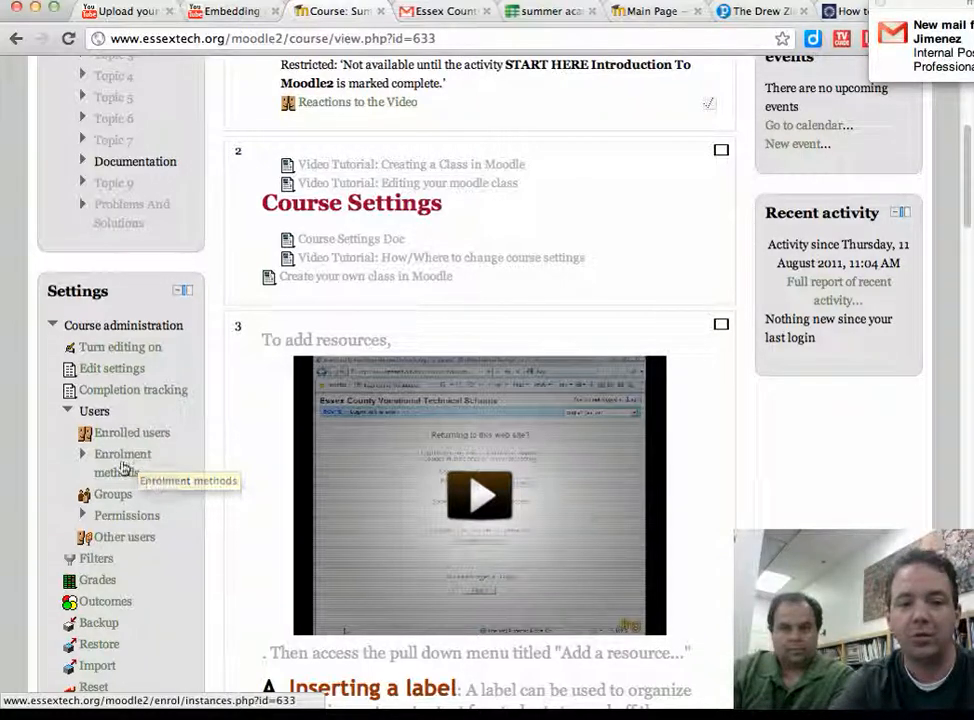
Step: Open Enrolment methods and toggle Self enrolment off and back on
{"action": "left_click", "coordinate": [124, 466]}
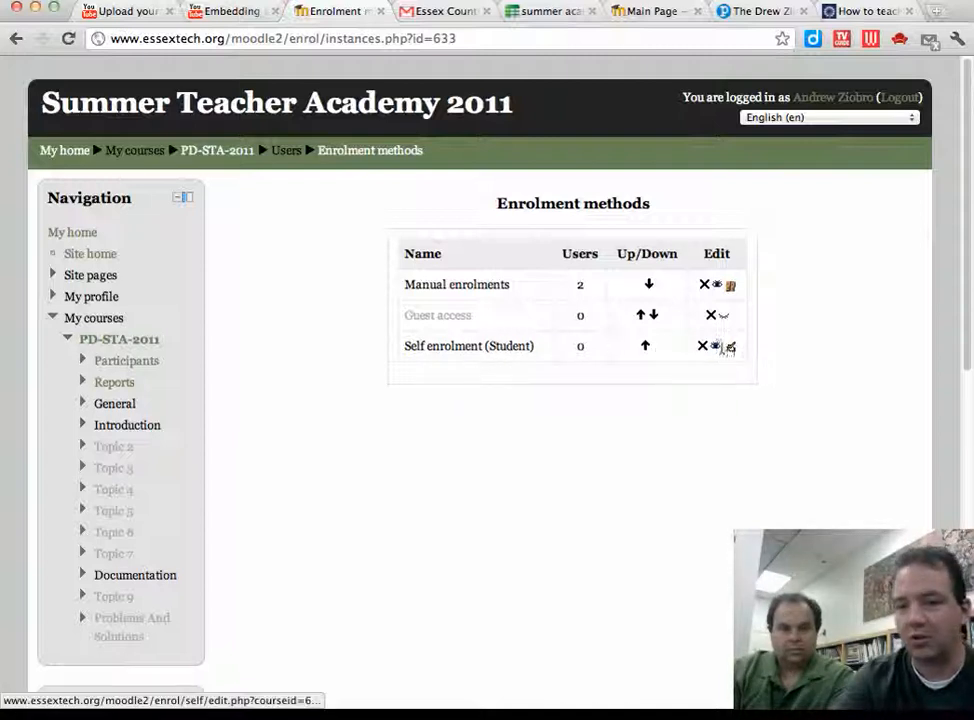
{"action": "left_click", "coordinate": [718, 347]}
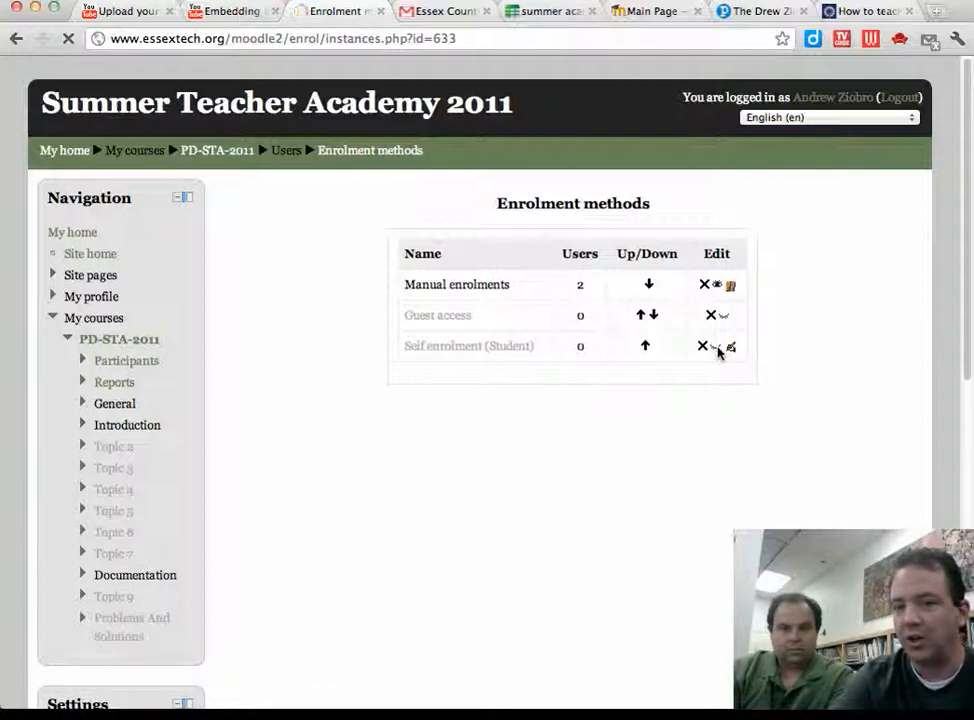
{"action": "left_click", "coordinate": [718, 347]}
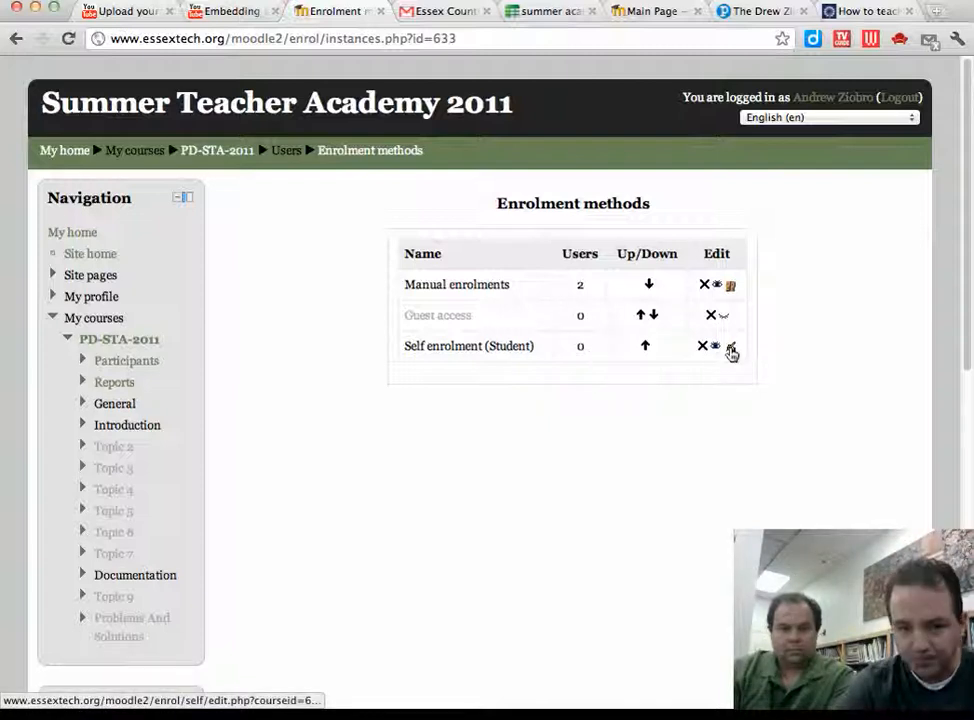
Step: Open the Self enrolment (Student) settings and select the existing enrolment key
{"action": "left_click", "coordinate": [731, 350]}
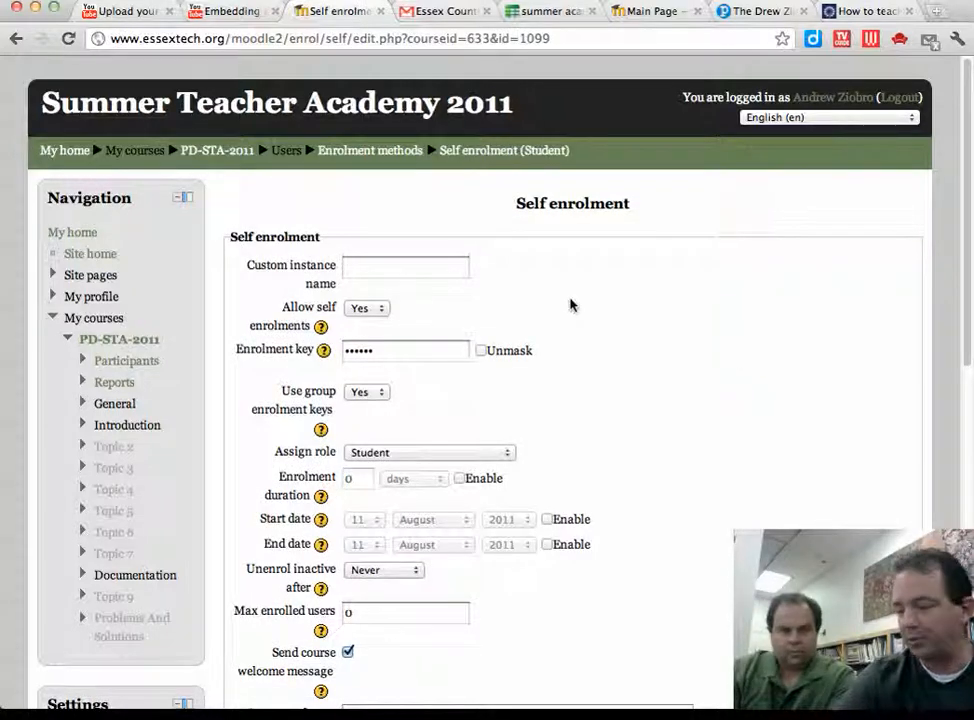
{"action": "scroll", "coordinate": [571, 305], "scroll_direction": "down", "scroll_amount": 1}
{"action": "scroll", "coordinate": [571, 305], "scroll_direction": "down", "scroll_amount": 3}
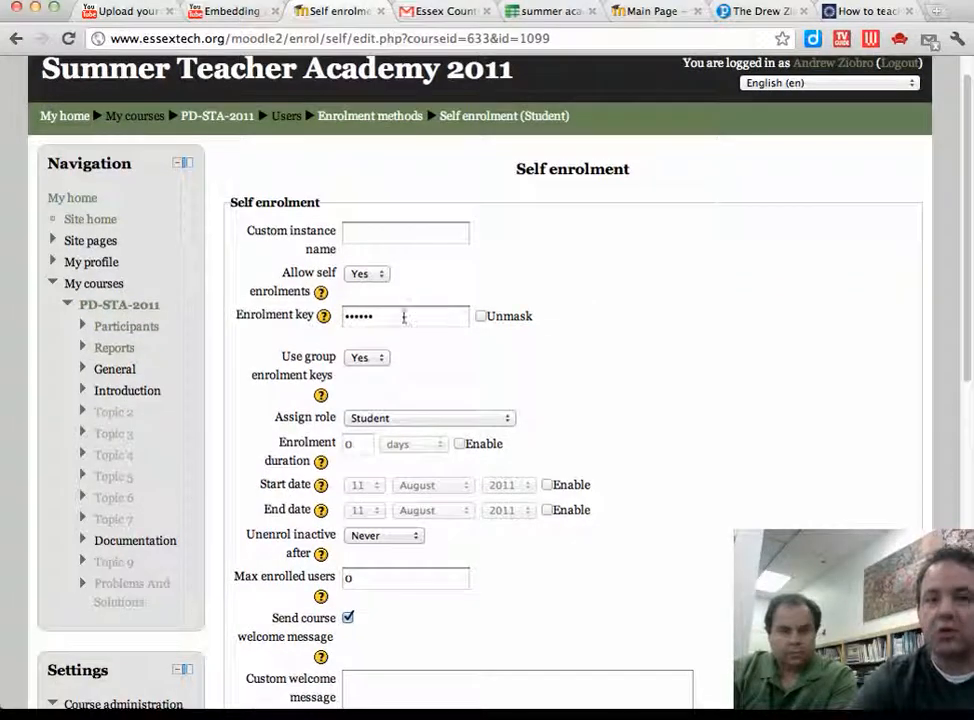
{"action": "double_click", "coordinate": [406, 316]}
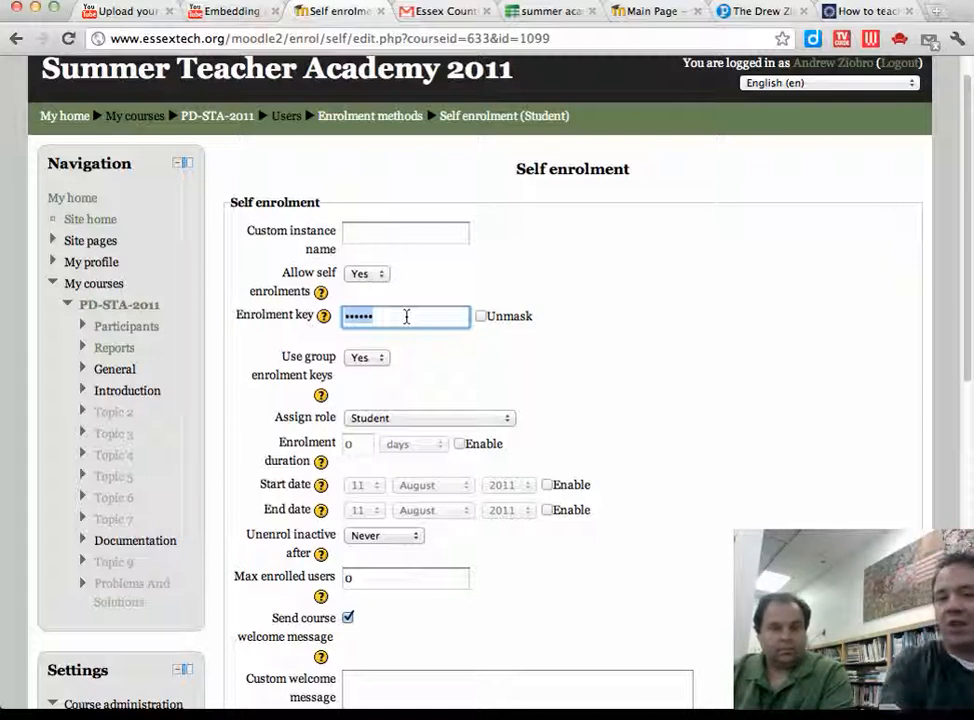
Step: Keep Use group enrolment keys at Yes and save the self enrolment settings
{"action": "left_click", "coordinate": [382, 364]}
{"action": "left_click", "coordinate": [381, 362]}
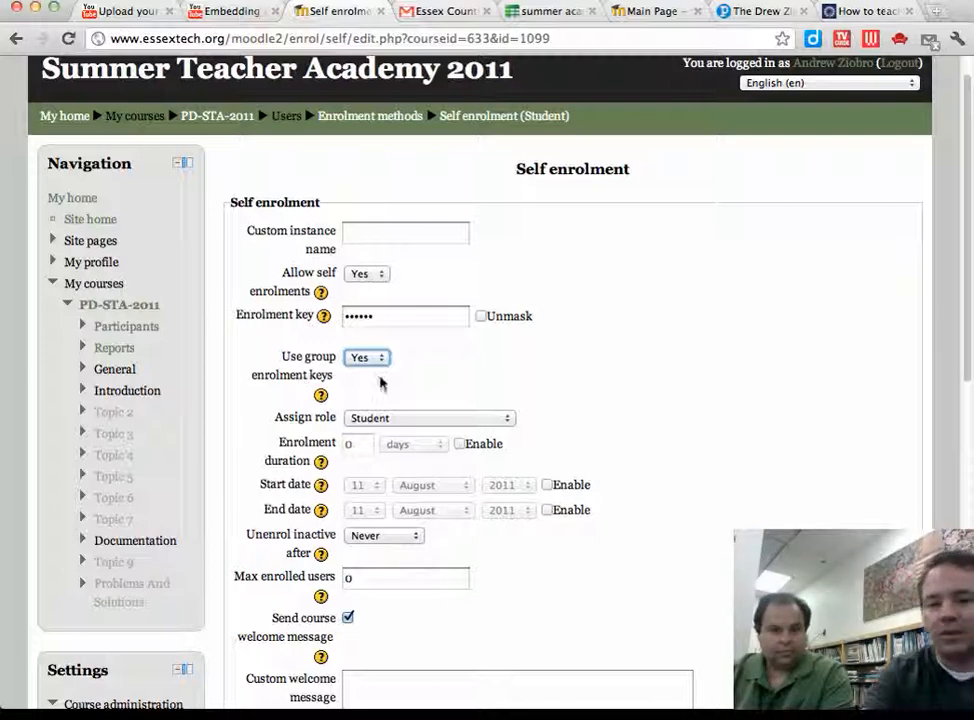
{"action": "scroll", "coordinate": [433, 374], "scroll_direction": "down", "scroll_amount": 3}
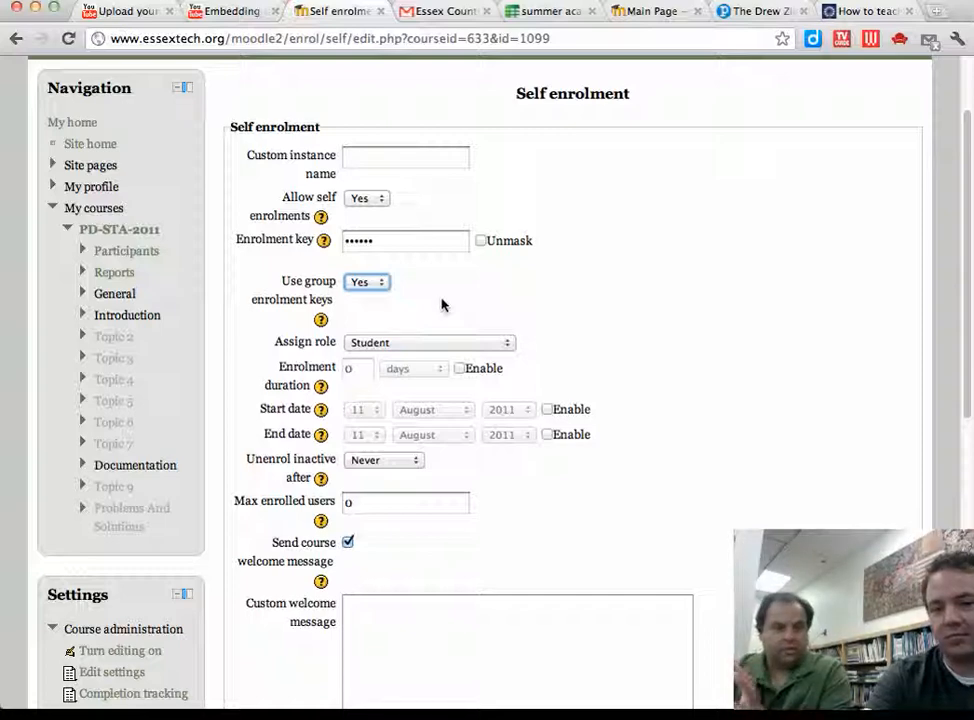
{"action": "scroll", "coordinate": [443, 304], "scroll_direction": "down", "scroll_amount": 3}
{"action": "scroll", "coordinate": [443, 304], "scroll_direction": "down", "scroll_amount": 10}
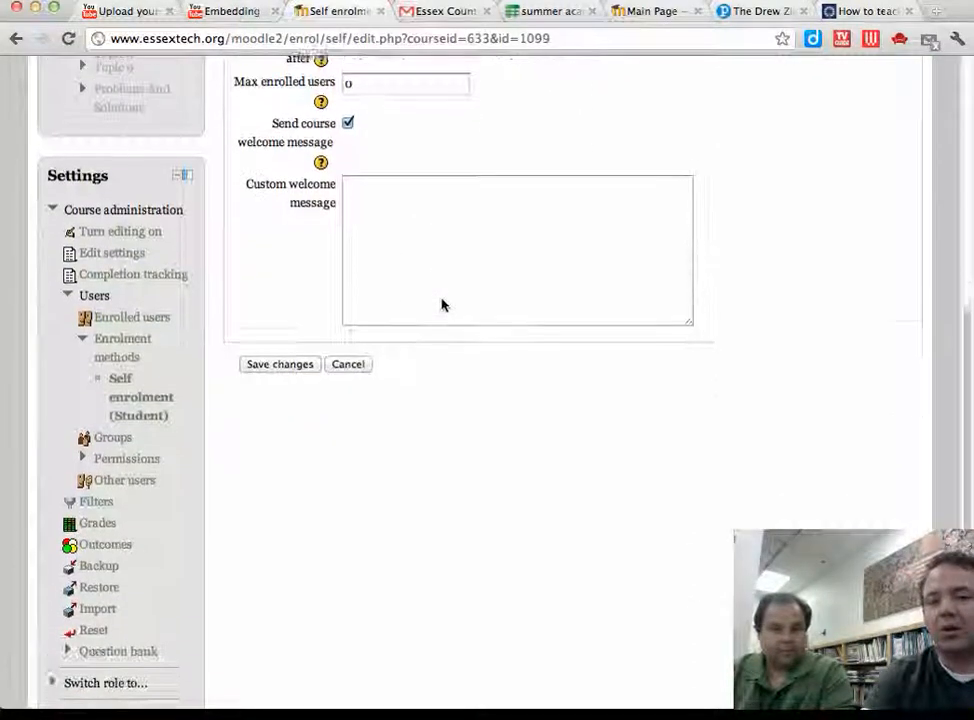
{"action": "scroll", "coordinate": [443, 304], "scroll_direction": "up", "scroll_amount": 3}
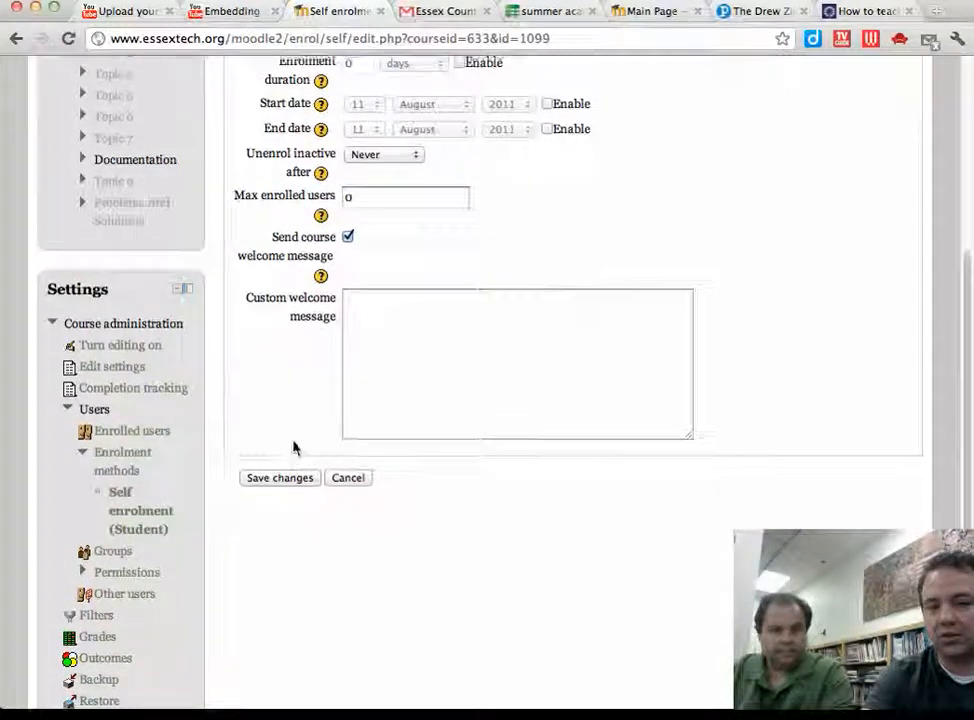
{"action": "scroll", "coordinate": [293, 446], "scroll_direction": "up", "scroll_amount": 1}
{"action": "left_click", "coordinate": [279, 490]}
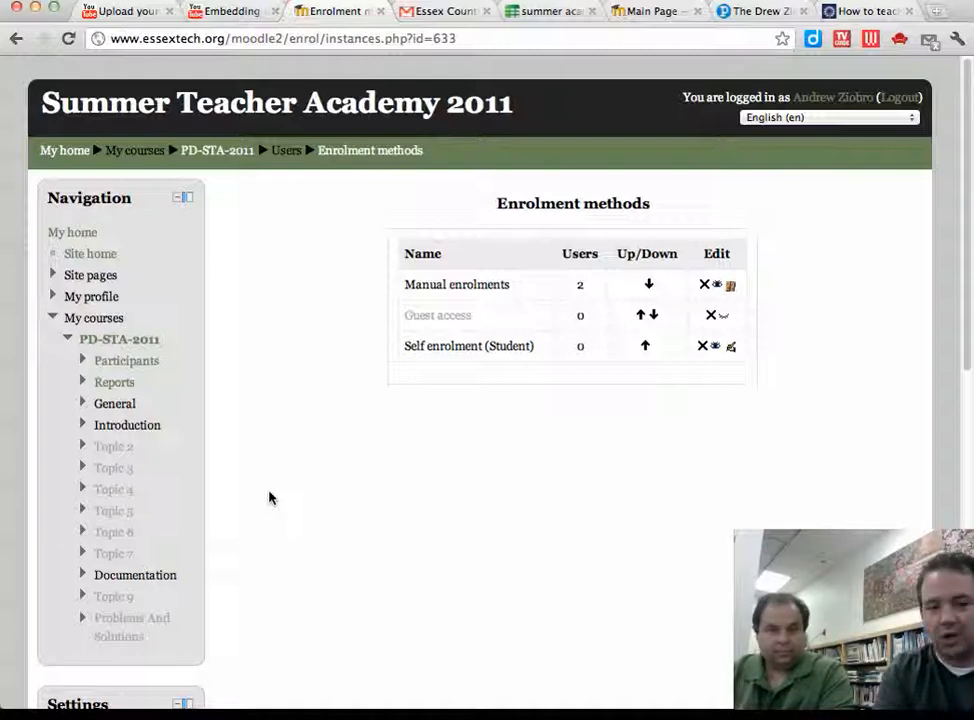
Step: Open the PD-STA-2011 Groups page and begin creating a new group
{"action": "scroll", "coordinate": [269, 497], "scroll_direction": "down", "scroll_amount": 2}
{"action": "scroll", "coordinate": [269, 497], "scroll_direction": "down", "scroll_amount": 8}
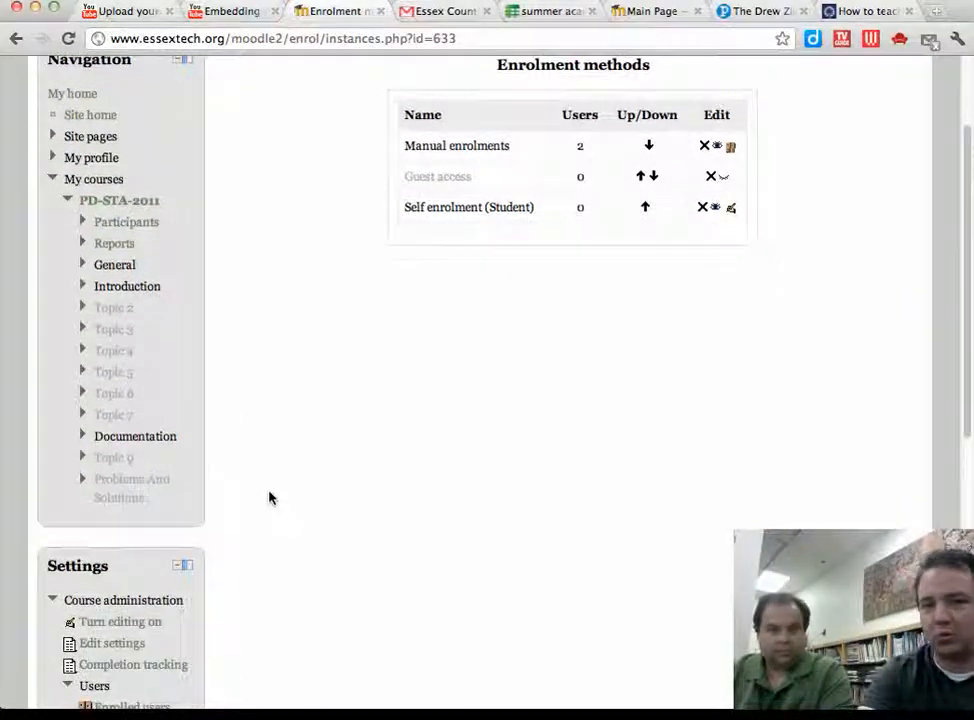
{"action": "scroll", "coordinate": [269, 497], "scroll_direction": "down", "scroll_amount": 1}
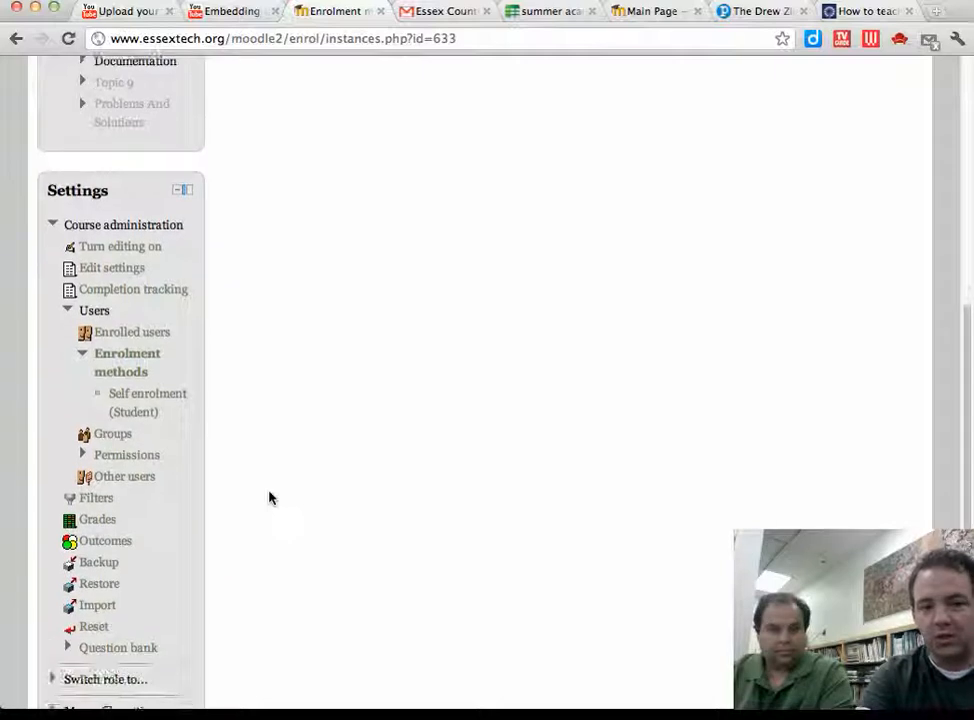
{"action": "left_click", "coordinate": [116, 439]}
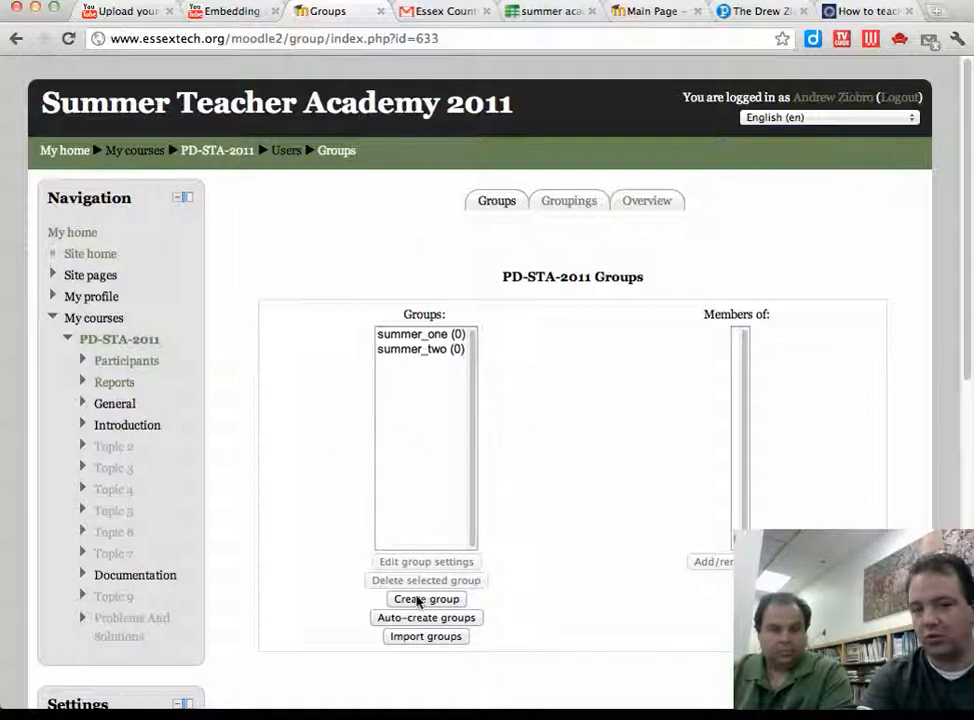
{"action": "left_click", "coordinate": [418, 600]}
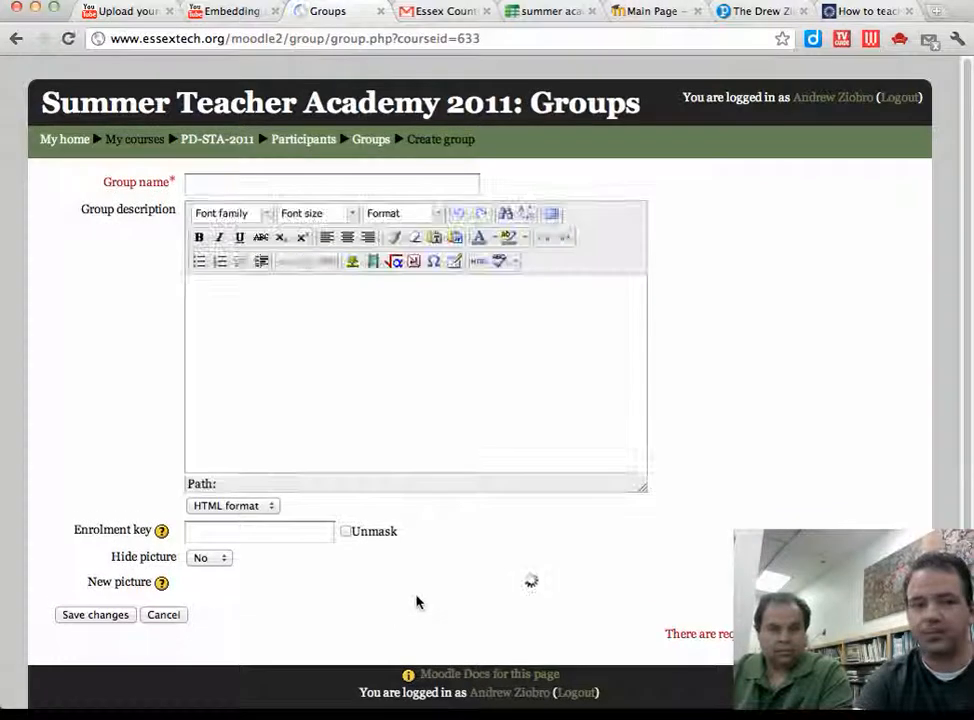
Step: Create group summer_three with its own enrolment key, verified via Unmask
{"action": "left_click", "coordinate": [217, 184]}
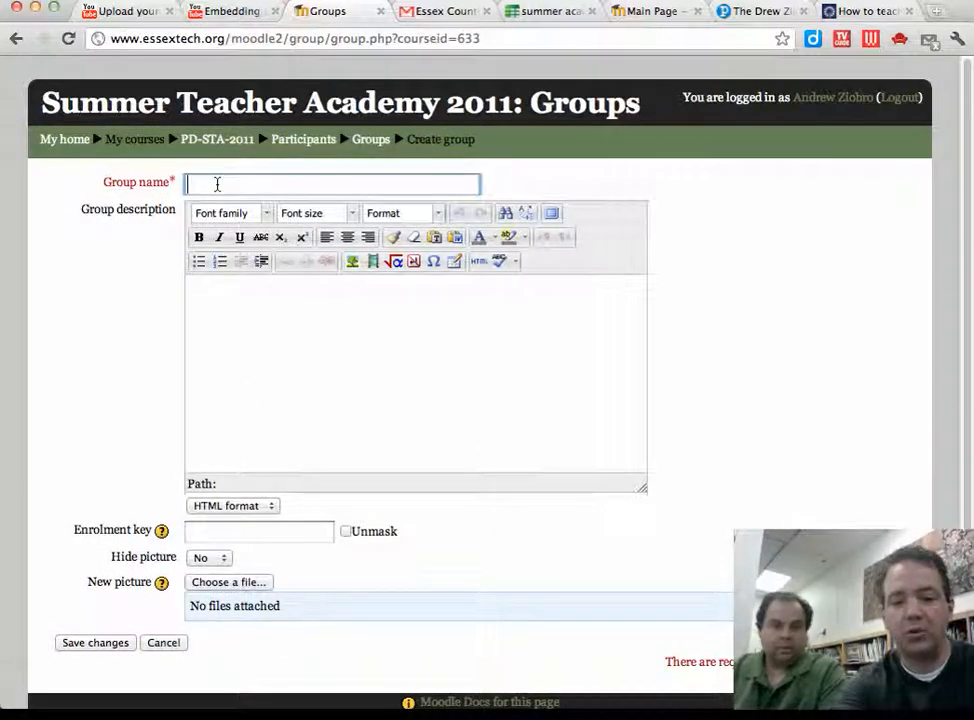
{"action": "type", "text": "summer"}
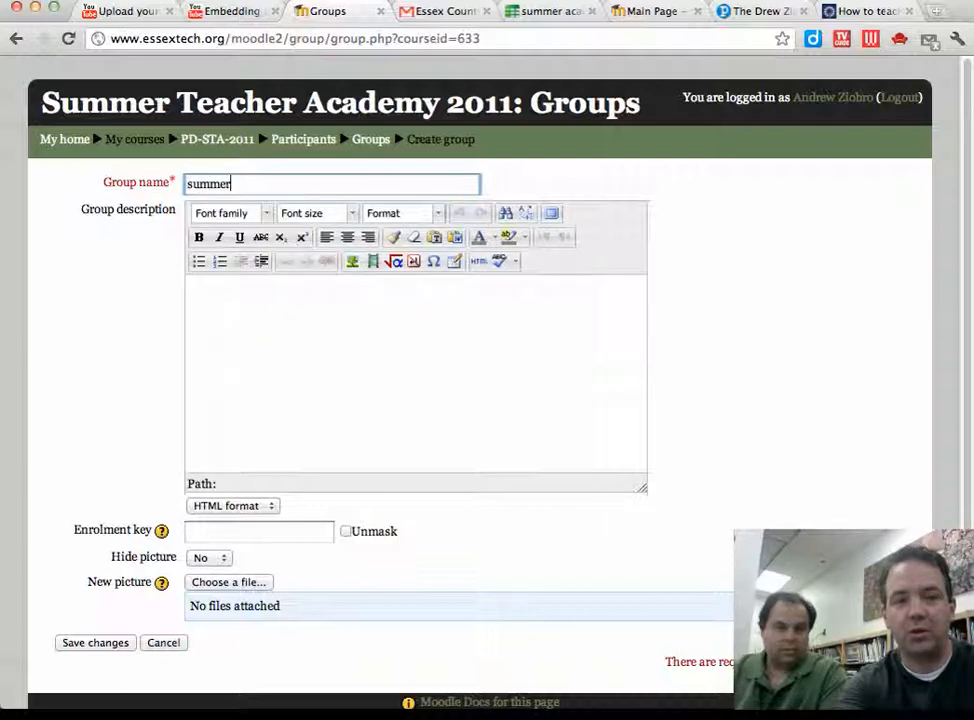
{"action": "type", "text": "_th"}
{"action": "type", "text": "ree"}
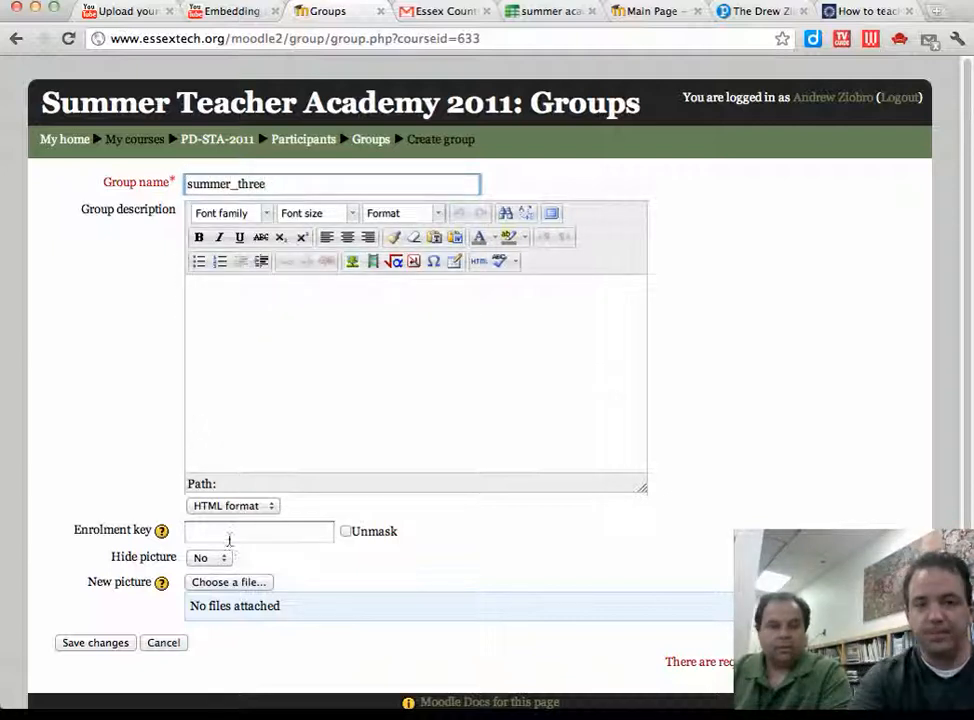
{"action": "left_click", "coordinate": [229, 538]}
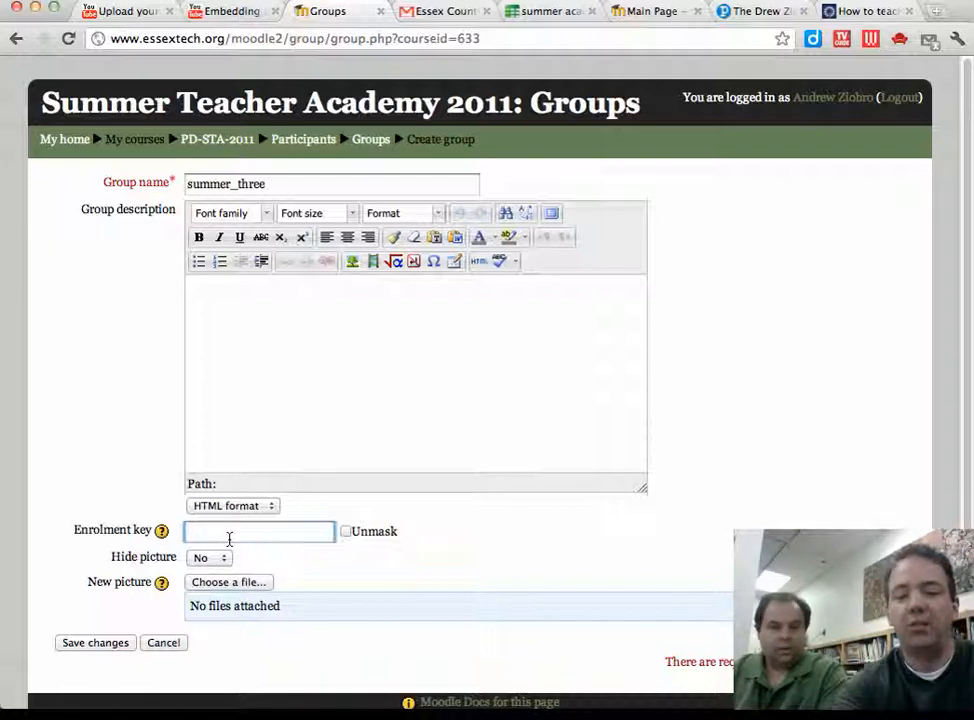
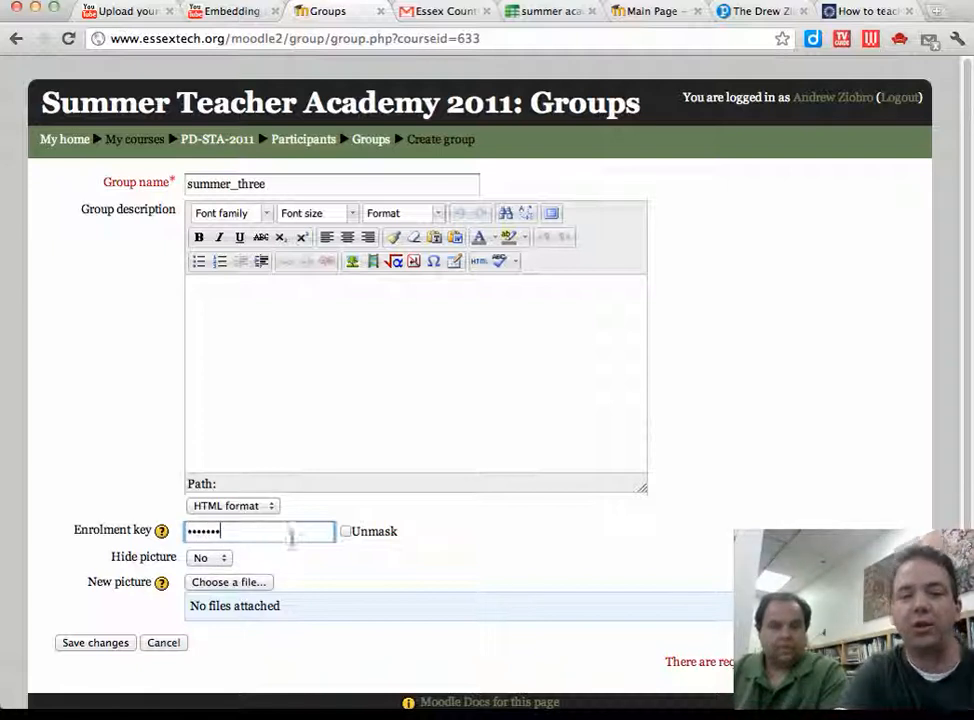
{"action": "left_click", "coordinate": [347, 533]}
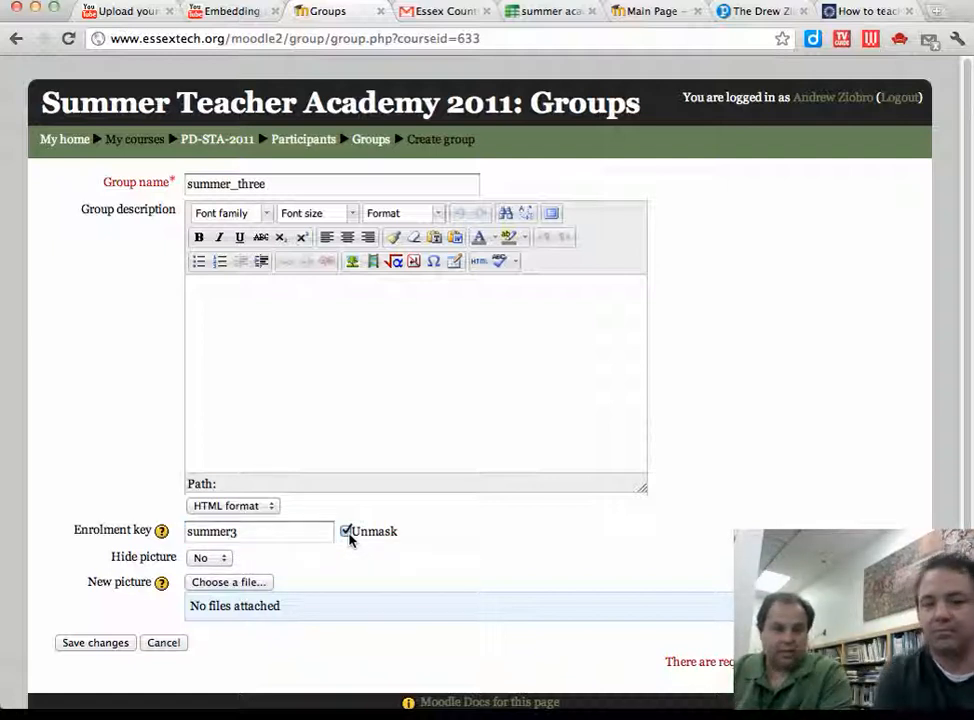
{"action": "left_click", "coordinate": [347, 532]}
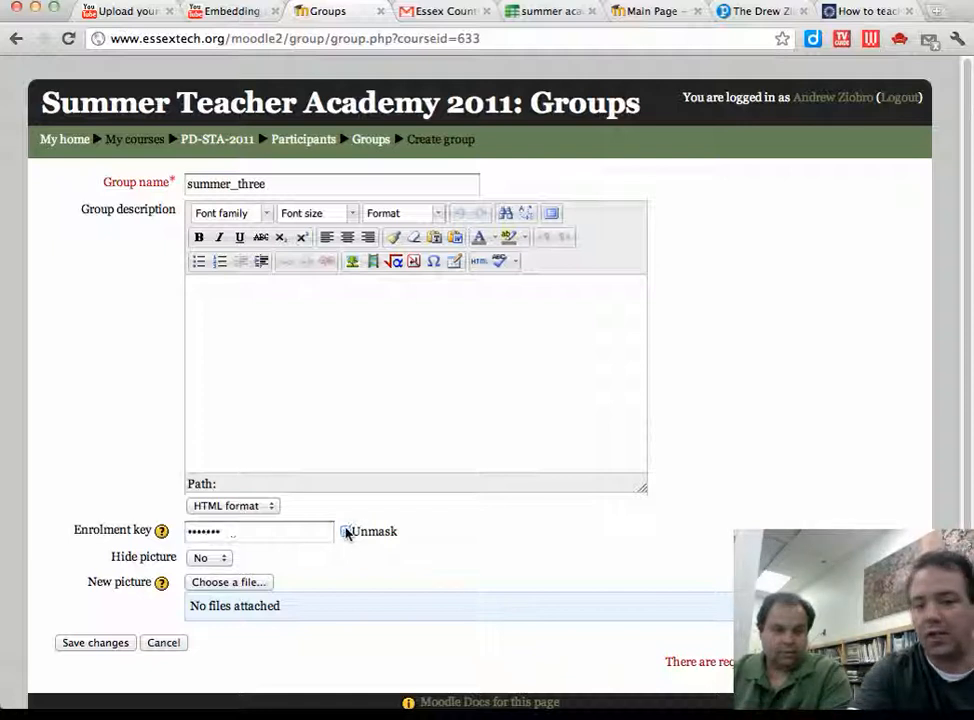
{"action": "left_click", "coordinate": [347, 532]}
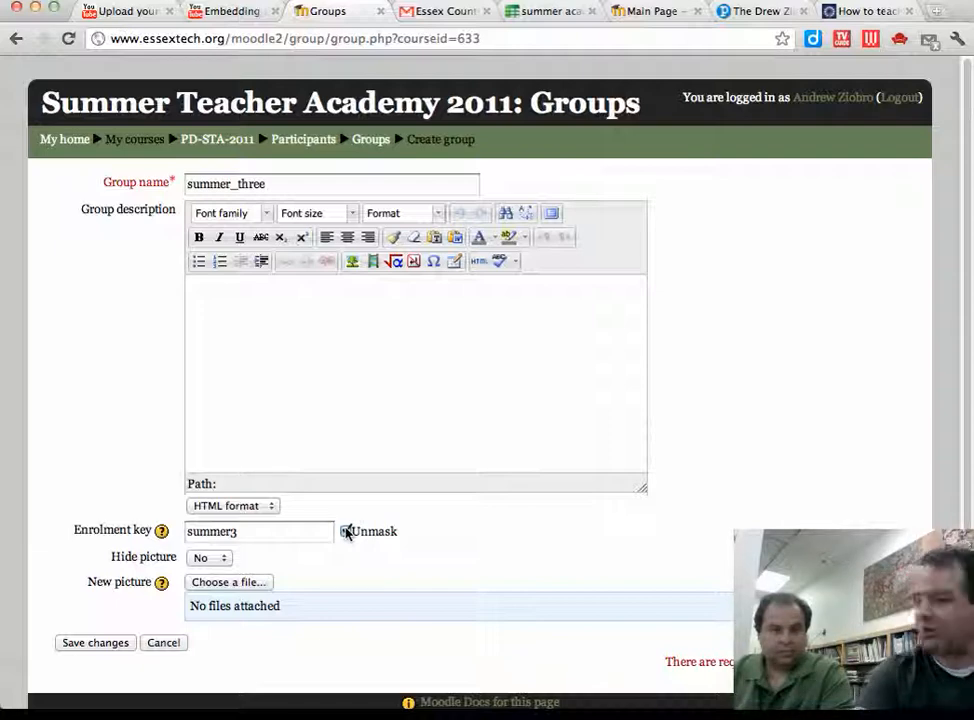
{"action": "left_click", "coordinate": [107, 643]}
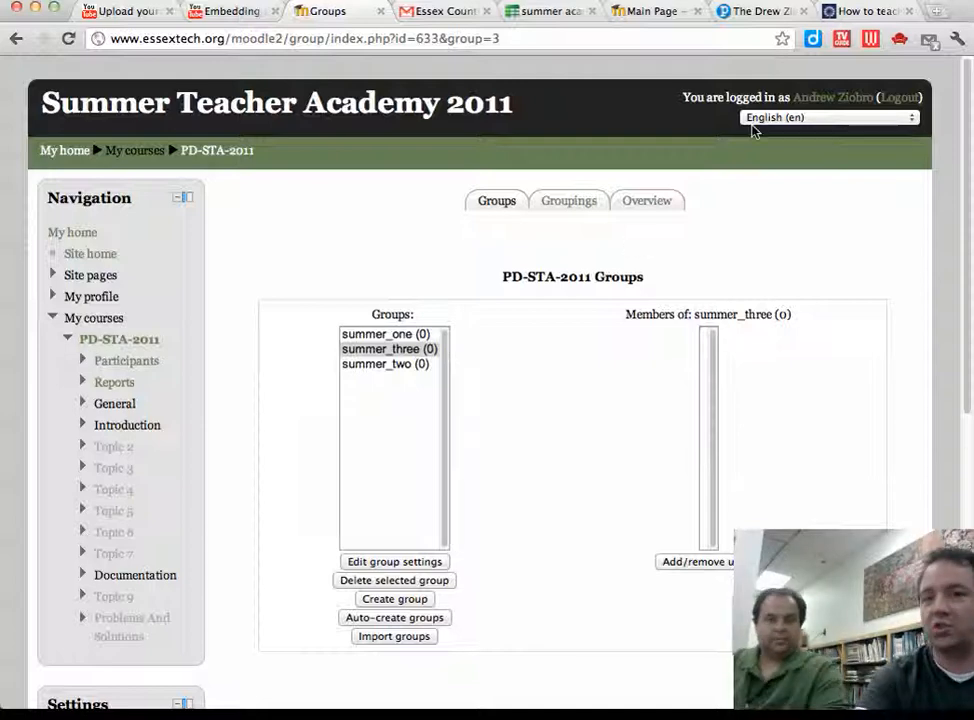
Step: Log out of the teacher account
{"action": "left_click", "coordinate": [906, 98]}
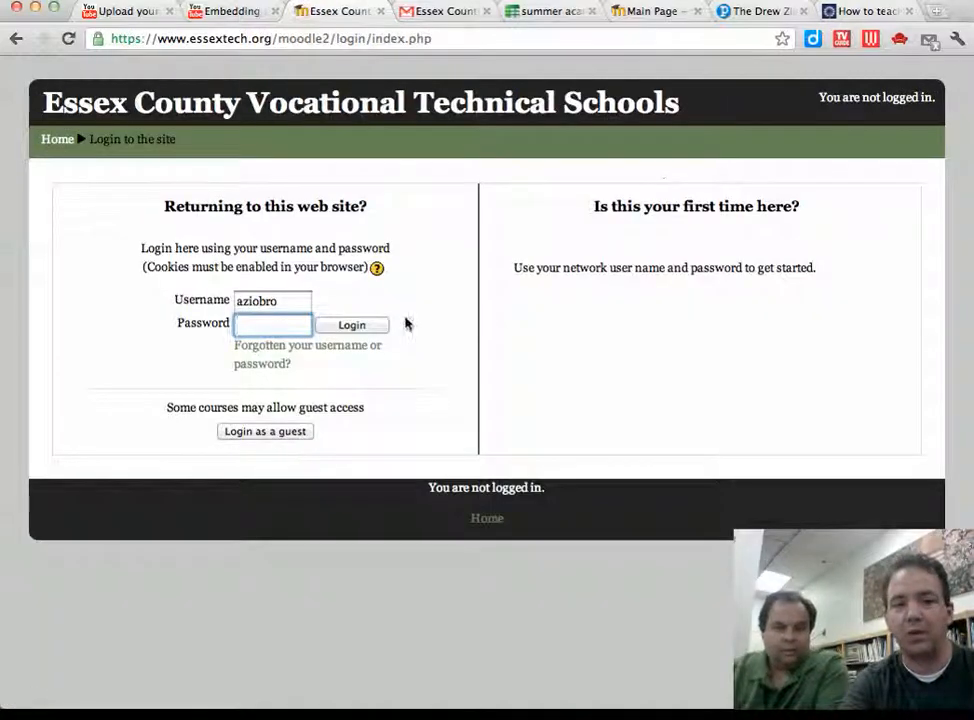
Step: Log in with the student test account's username and password
{"action": "left_click", "coordinate": [280, 302]}
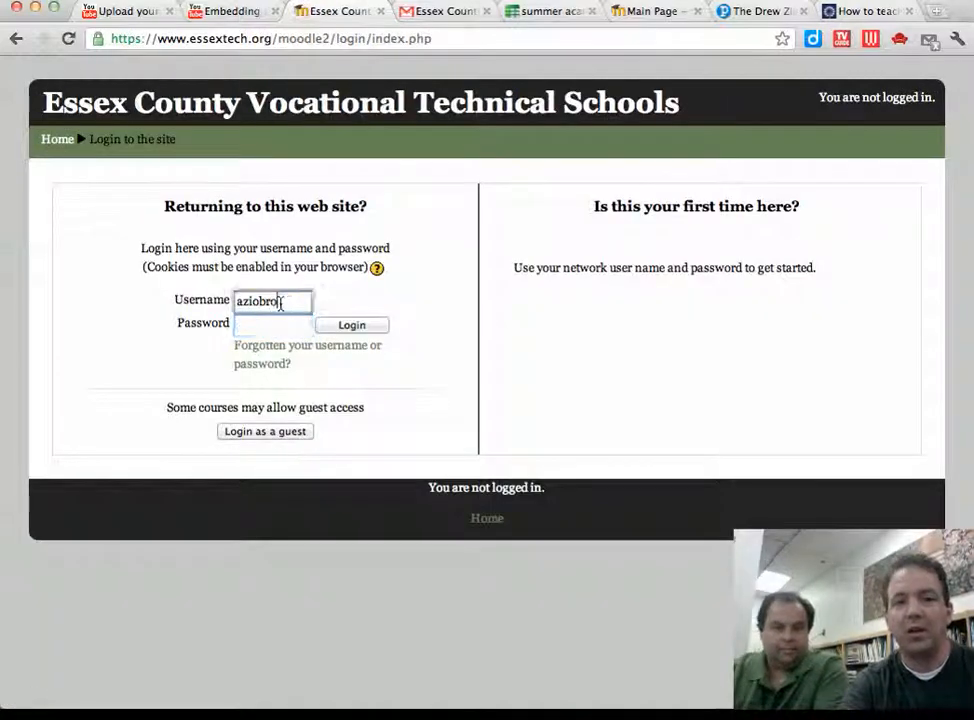
{"action": "double_click", "coordinate": [280, 302]}
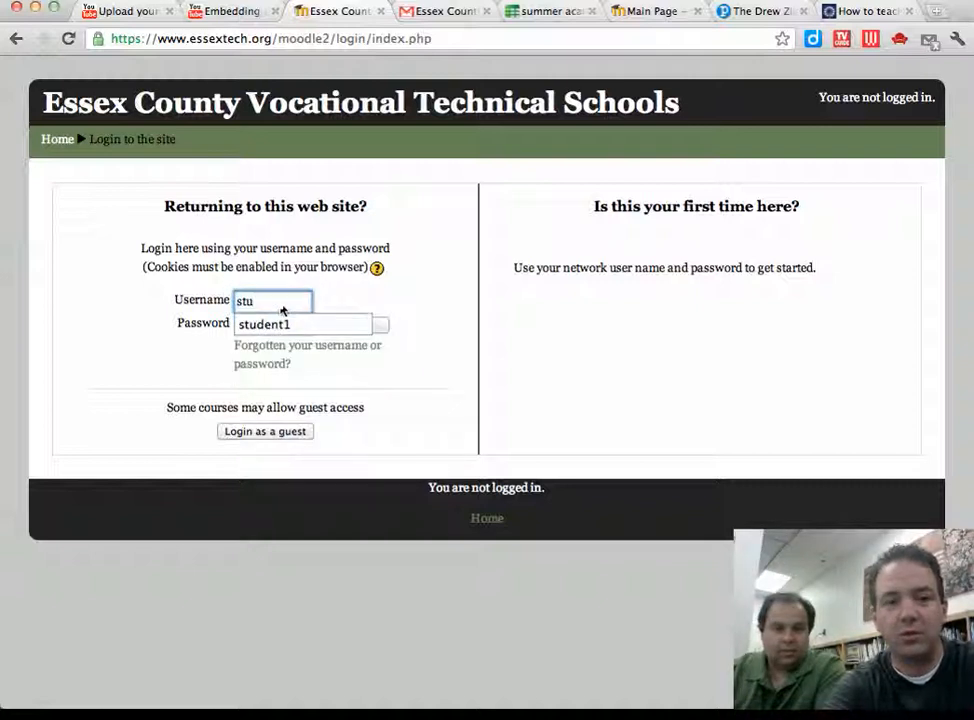
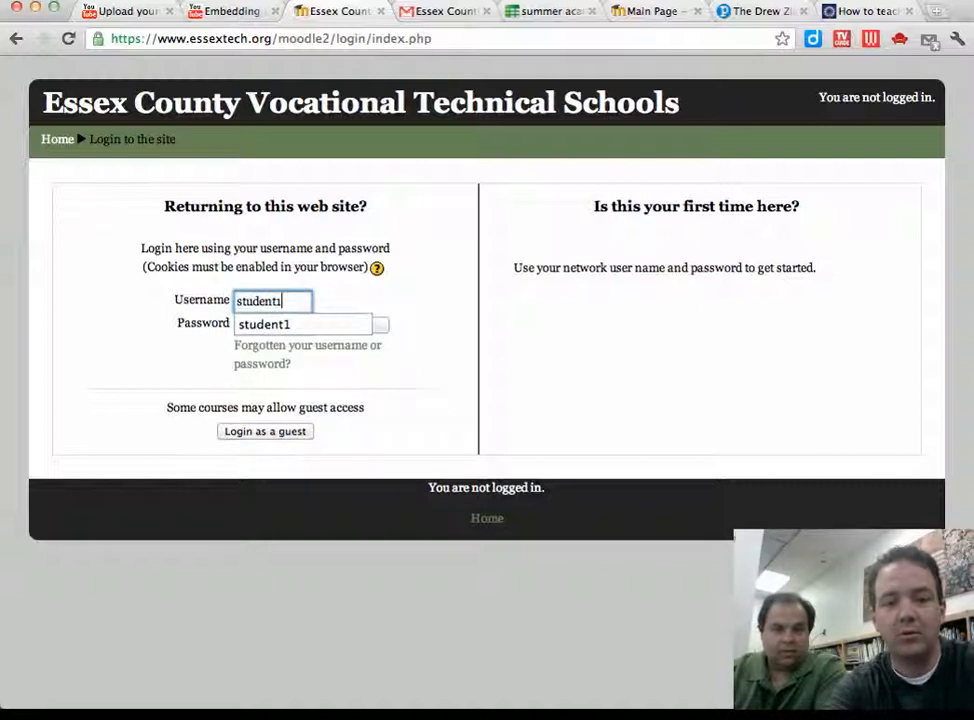
{"action": "key", "text": "Tab"}
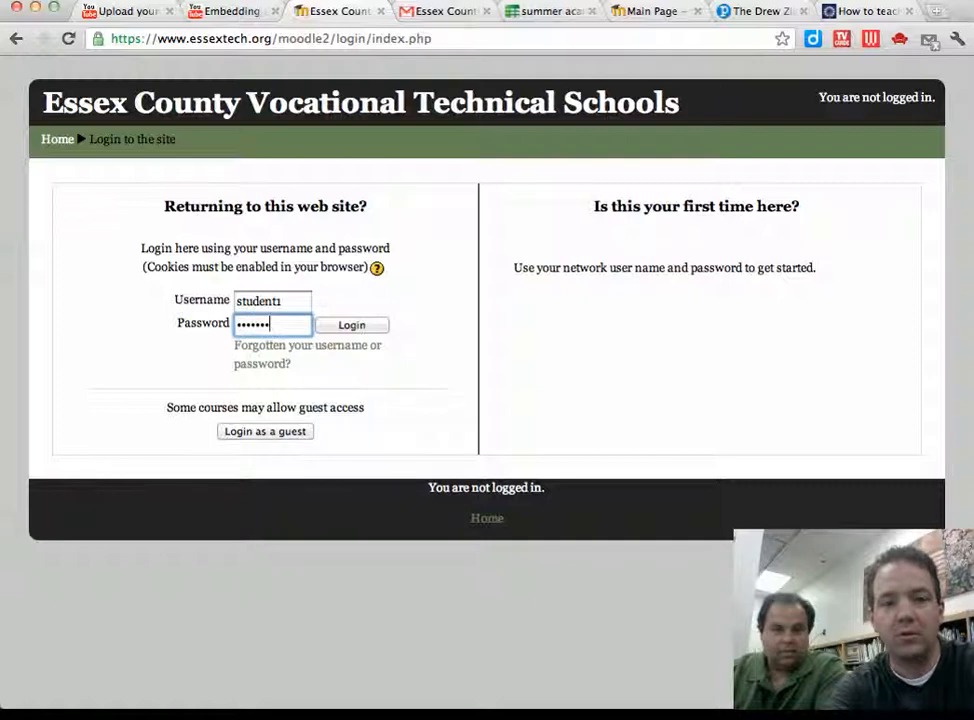
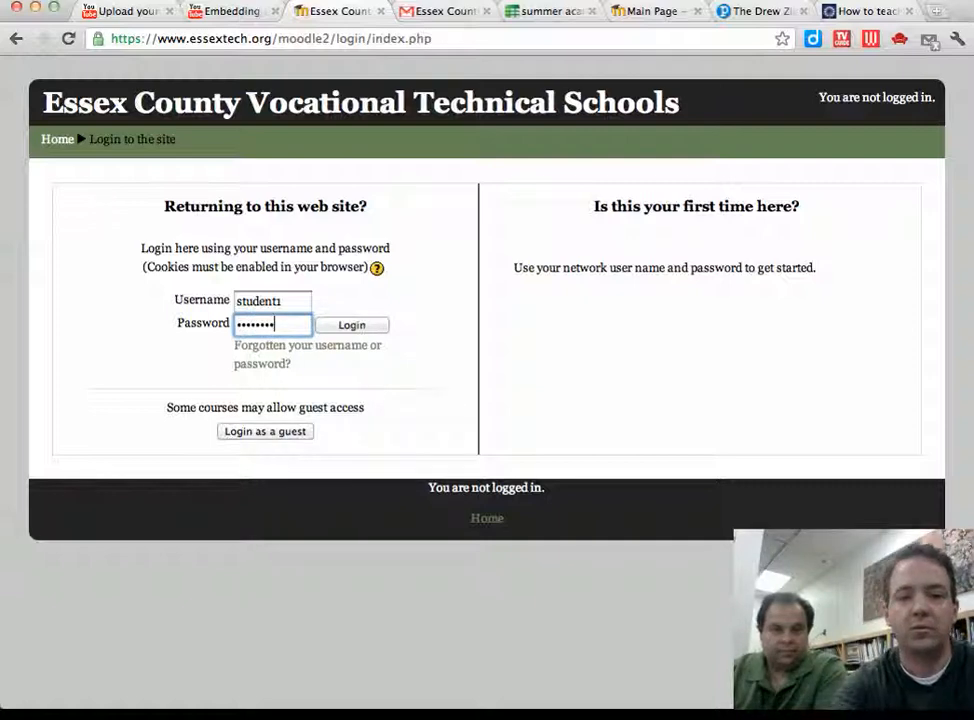
{"action": "key", "text": "Return"}
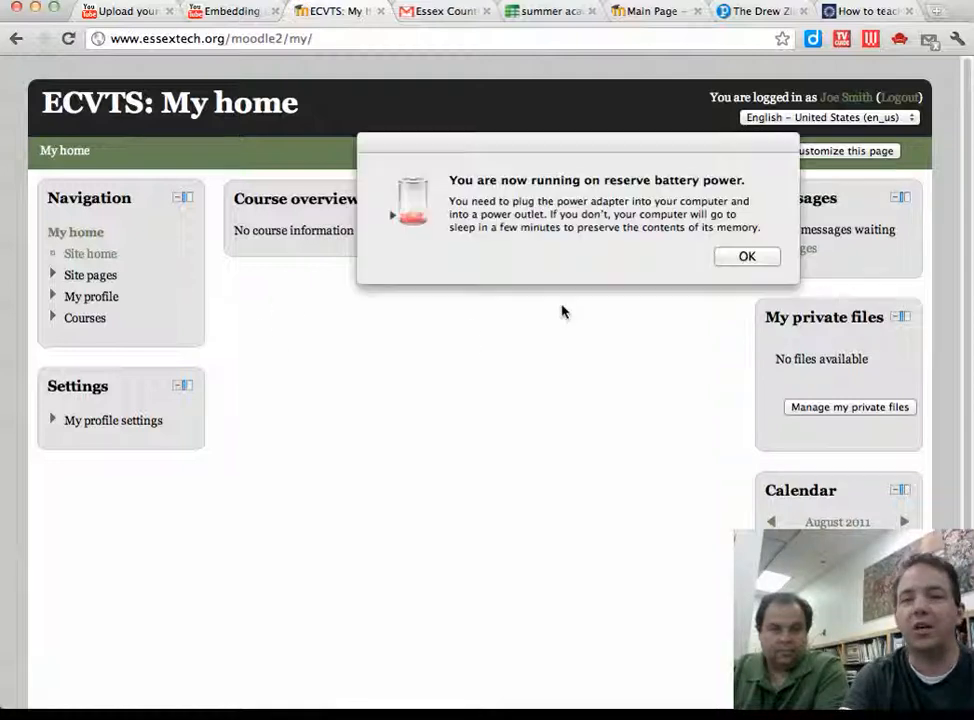
Step: Dismiss the battery warning and open PD-STA-2011 via Courses > Professional Development
{"action": "left_click", "coordinate": [746, 256]}
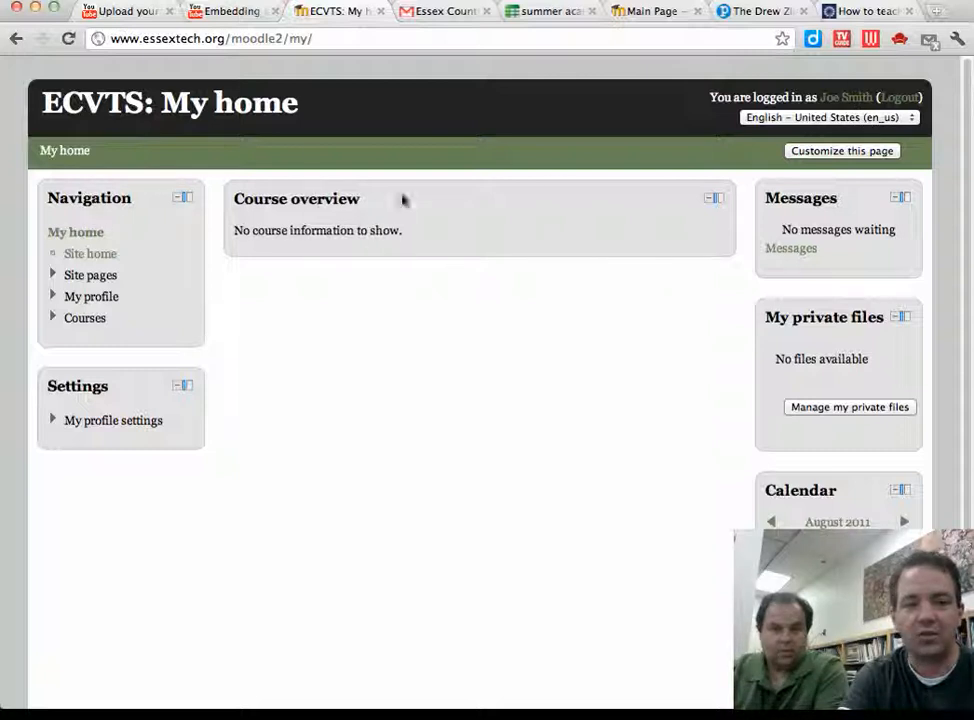
{"action": "left_click", "coordinate": [51, 320]}
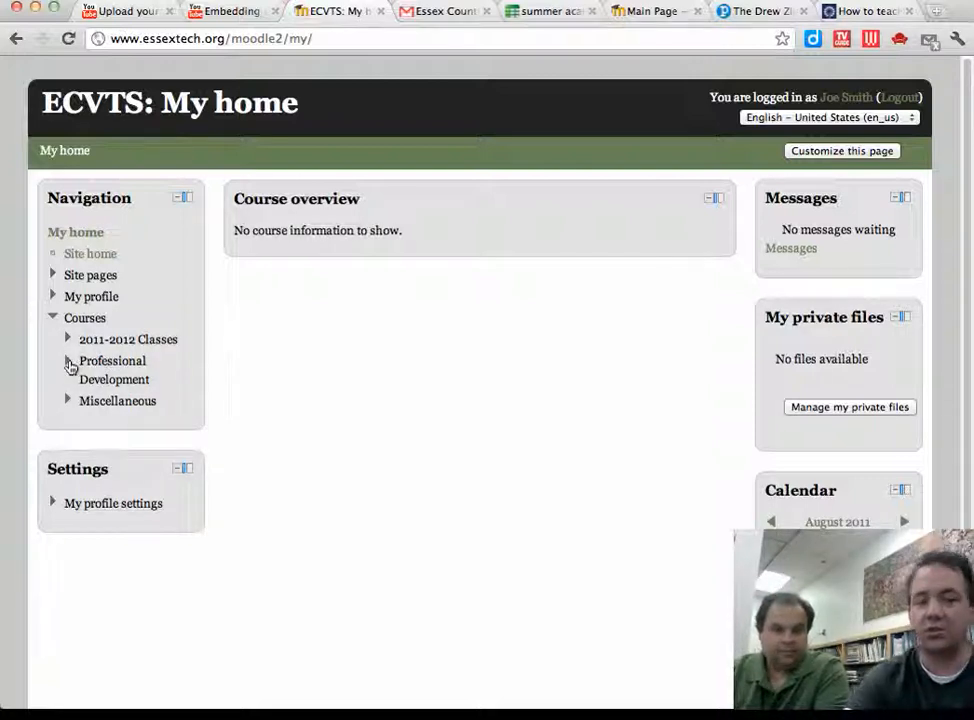
{"action": "left_click", "coordinate": [68, 364]}
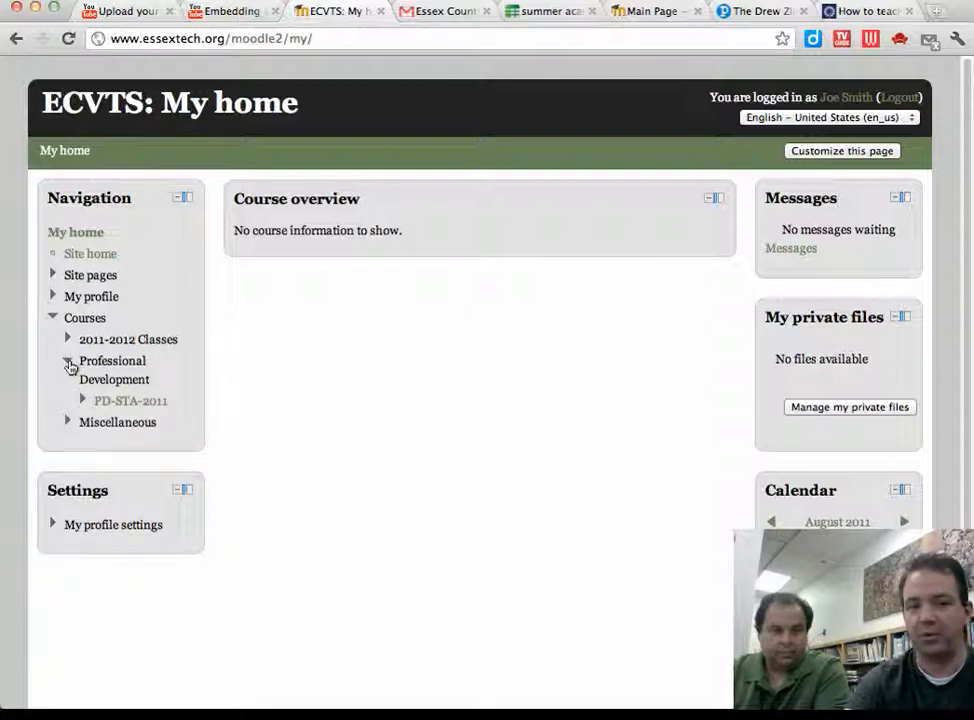
{"action": "left_click", "coordinate": [66, 340]}
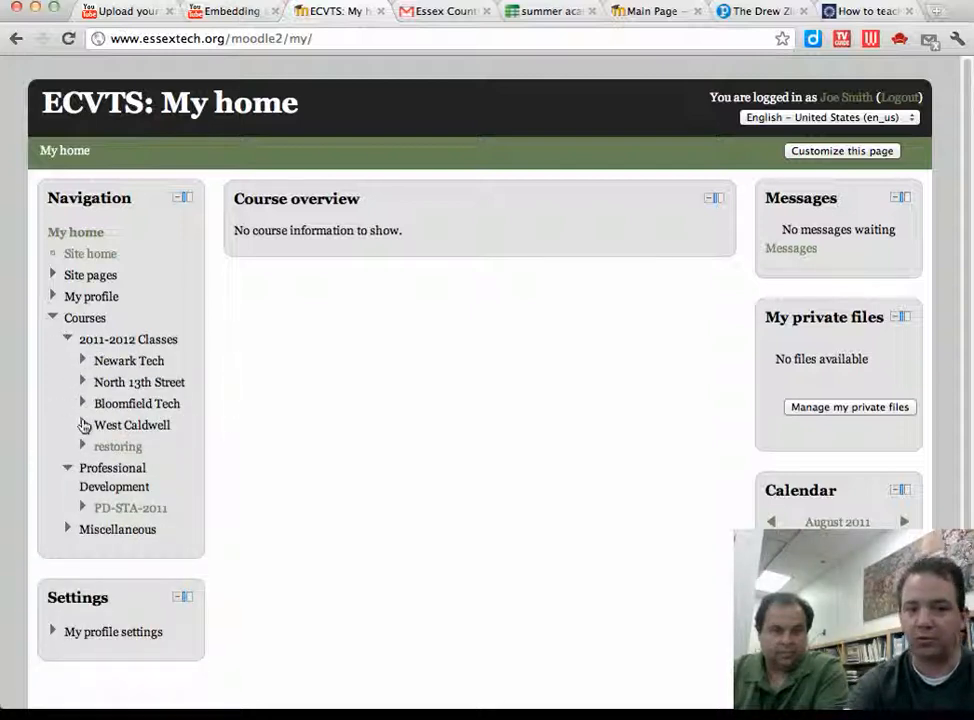
{"action": "left_click", "coordinate": [83, 424]}
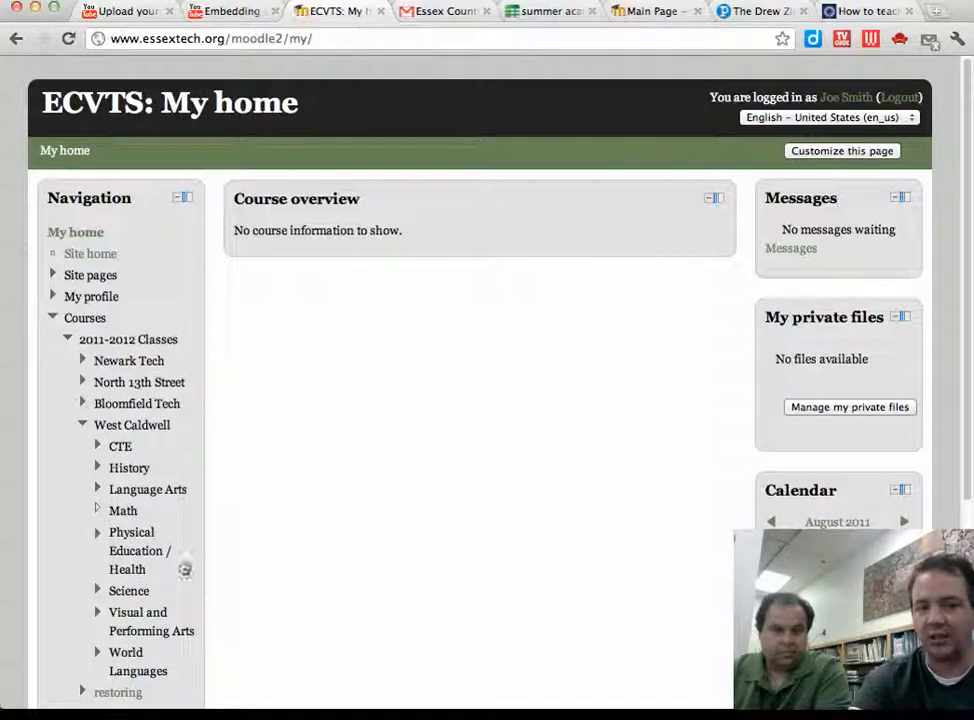
{"action": "left_click", "coordinate": [69, 341]}
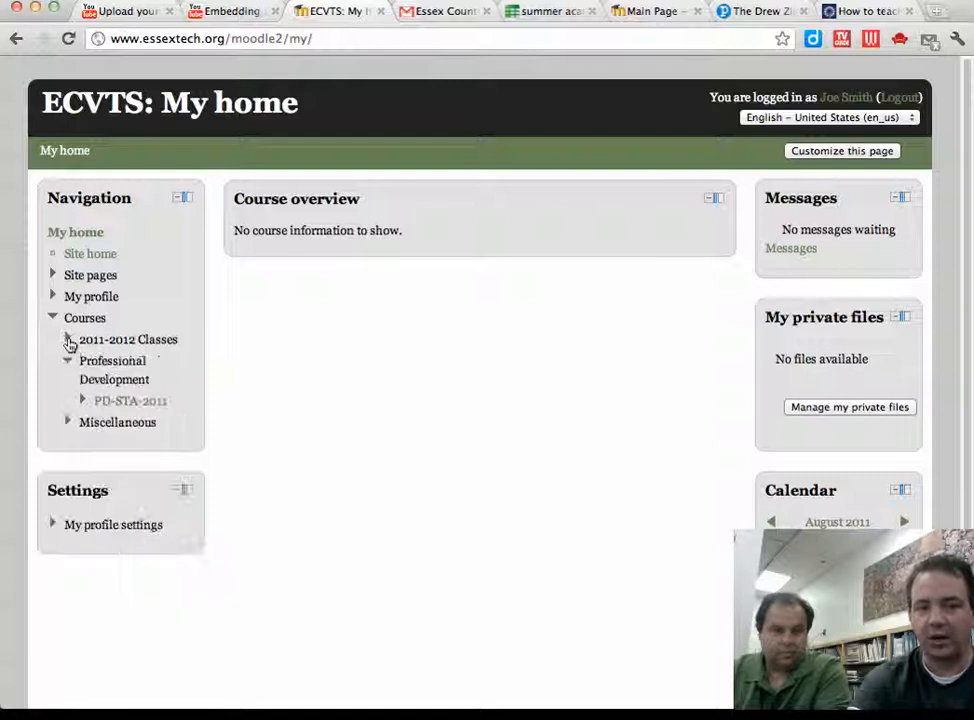
{"action": "left_click", "coordinate": [140, 406]}
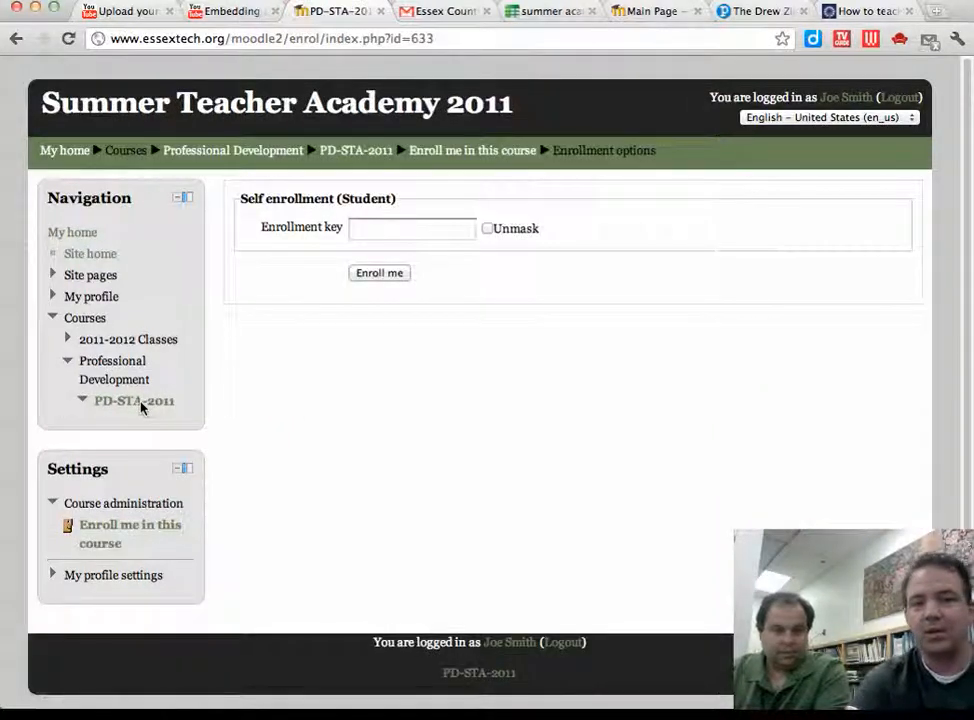
Step: Enter the group's enrollment key, check it with Unmask, and enrol in the course
{"action": "left_click", "coordinate": [373, 233]}
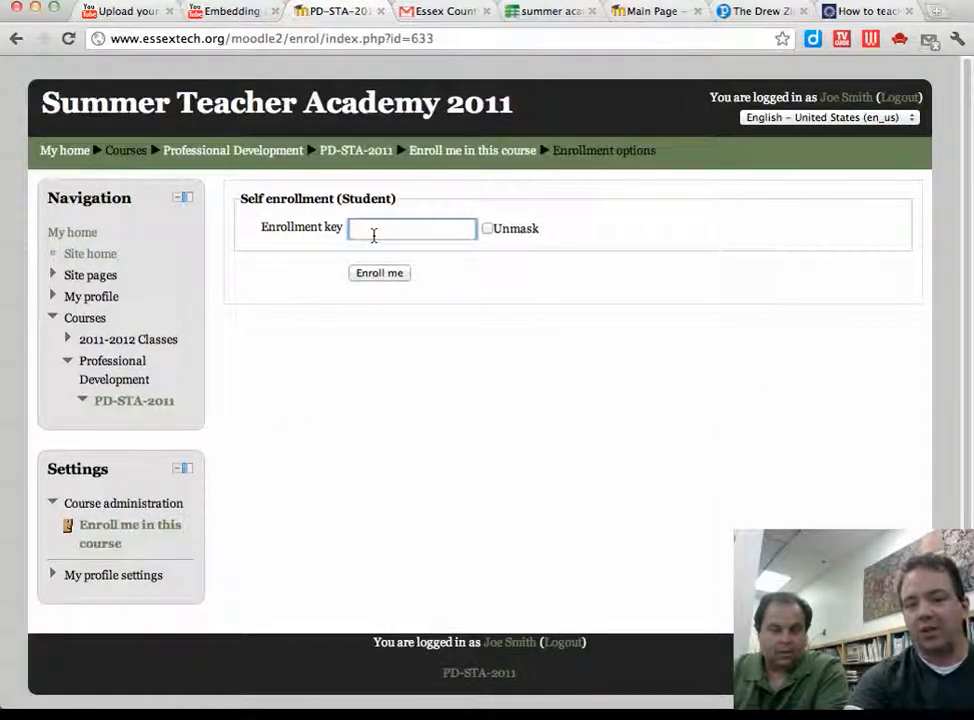
{"action": "type", "text": "******"}
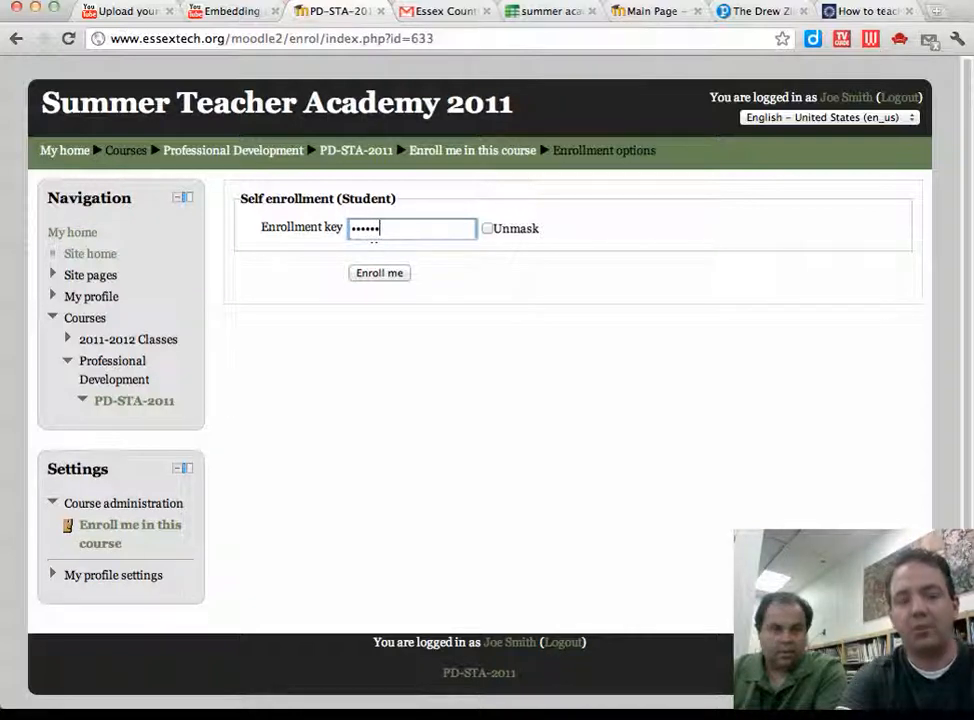
{"action": "type", "text": "*"}
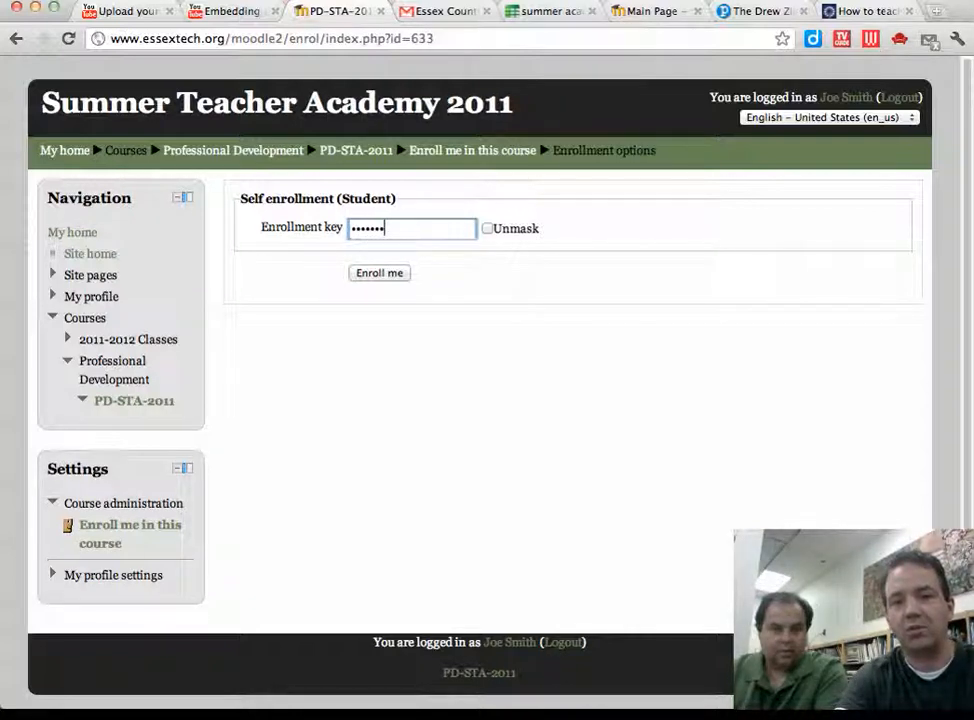
{"action": "left_click", "coordinate": [487, 230]}
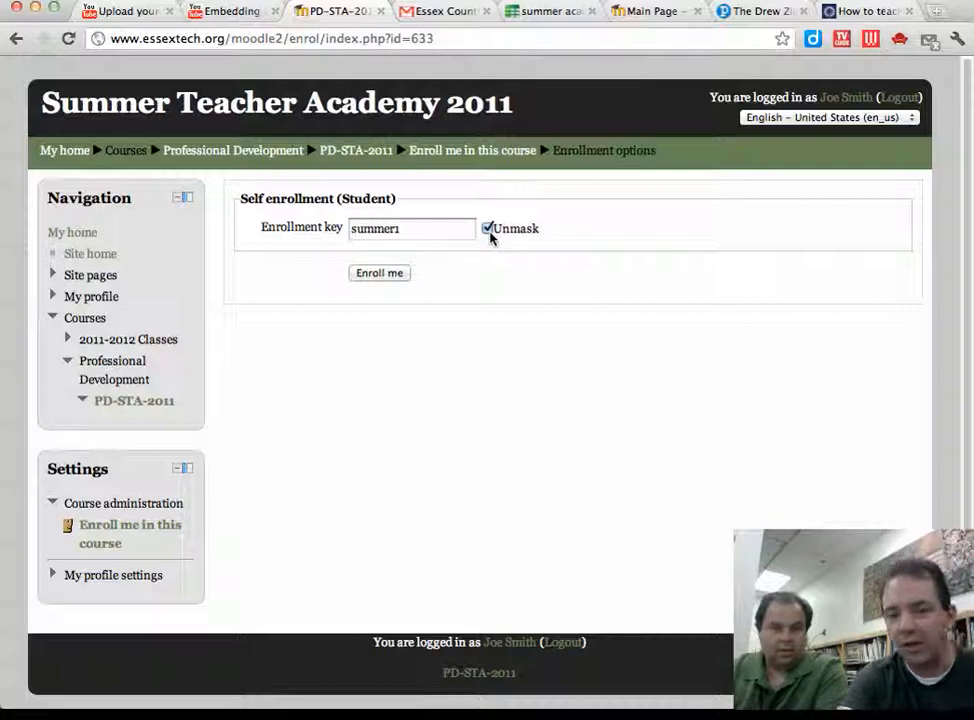
{"action": "left_click", "coordinate": [489, 233]}
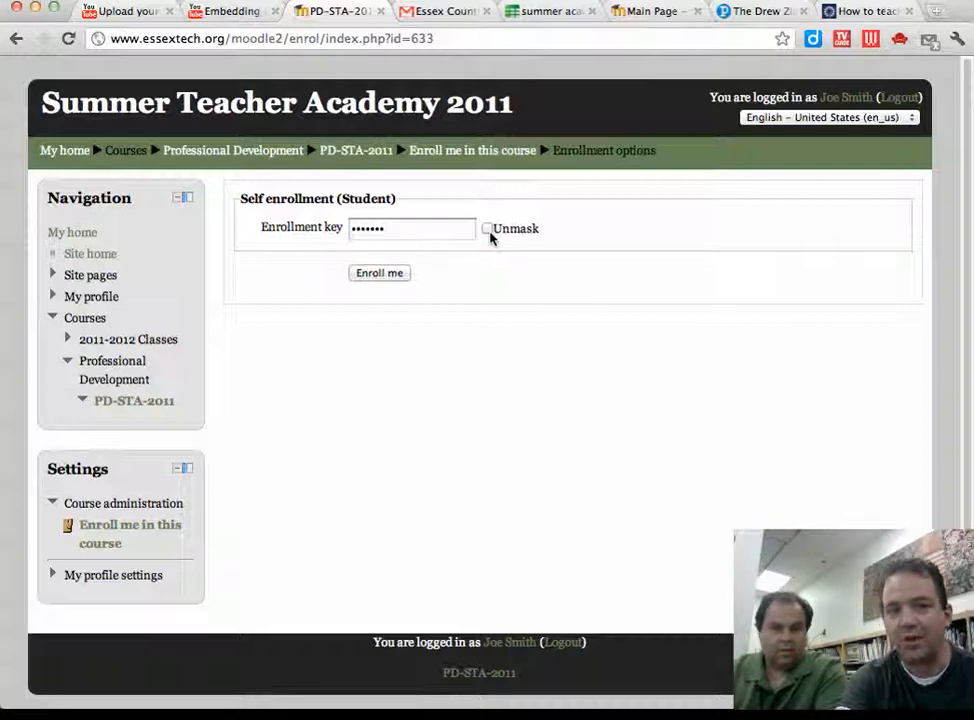
{"action": "left_click", "coordinate": [387, 274]}
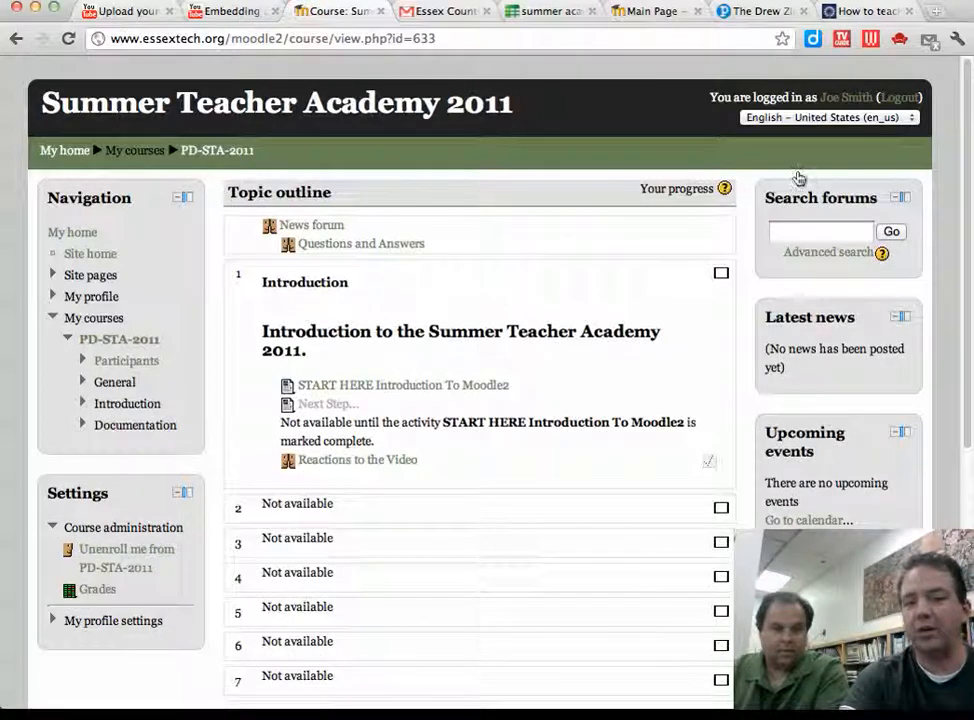
Step: Log out of the student account and log back in with the teacher's username and password
{"action": "left_click", "coordinate": [903, 97]}
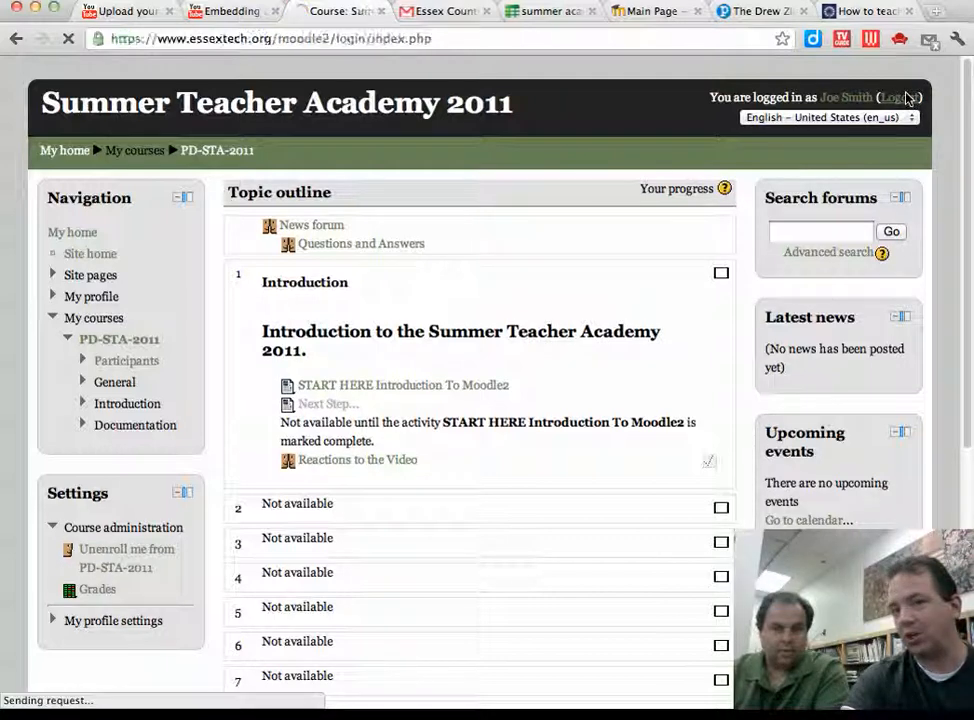
{"action": "left_click", "coordinate": [306, 304]}
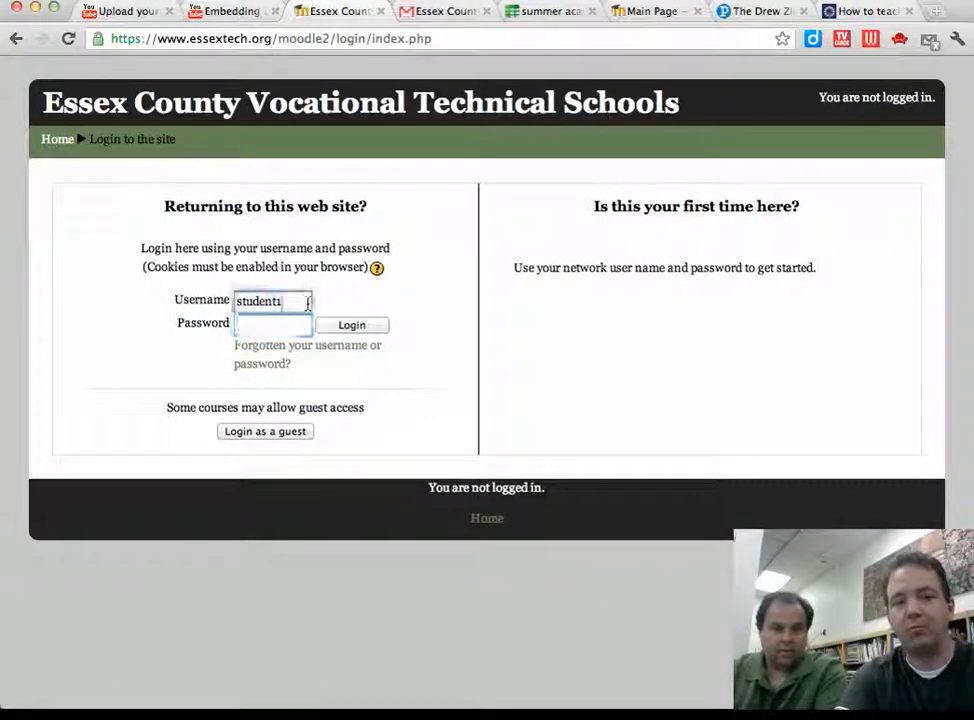
{"action": "double_click", "coordinate": [308, 306]}
{"action": "key", "text": "Tab"}
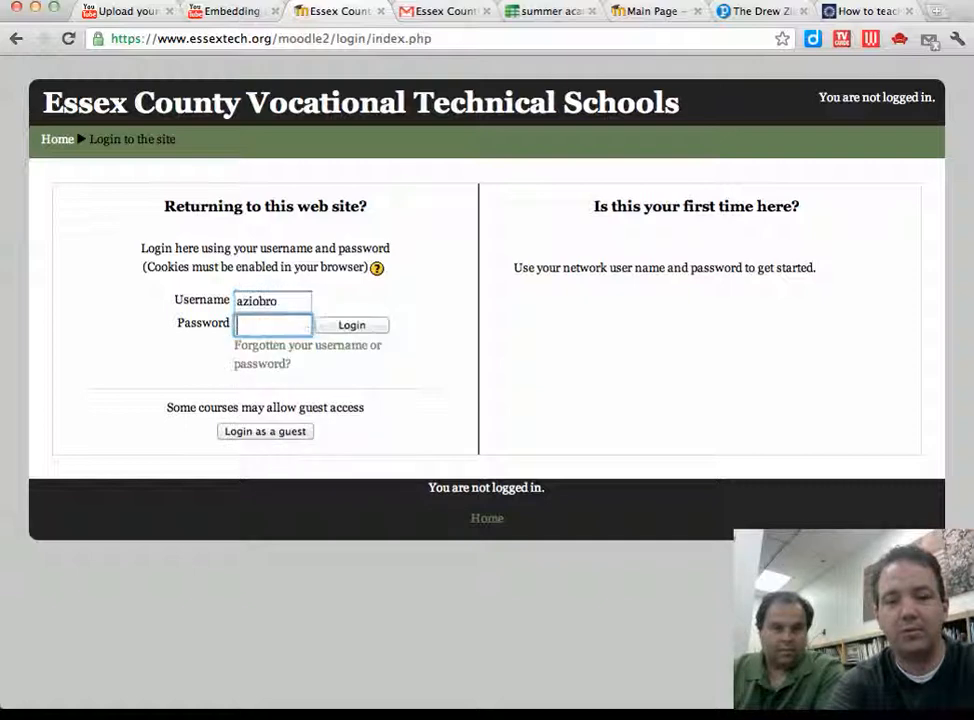
{"action": "type", "text": "*******"}
{"action": "key", "text": "Return"}
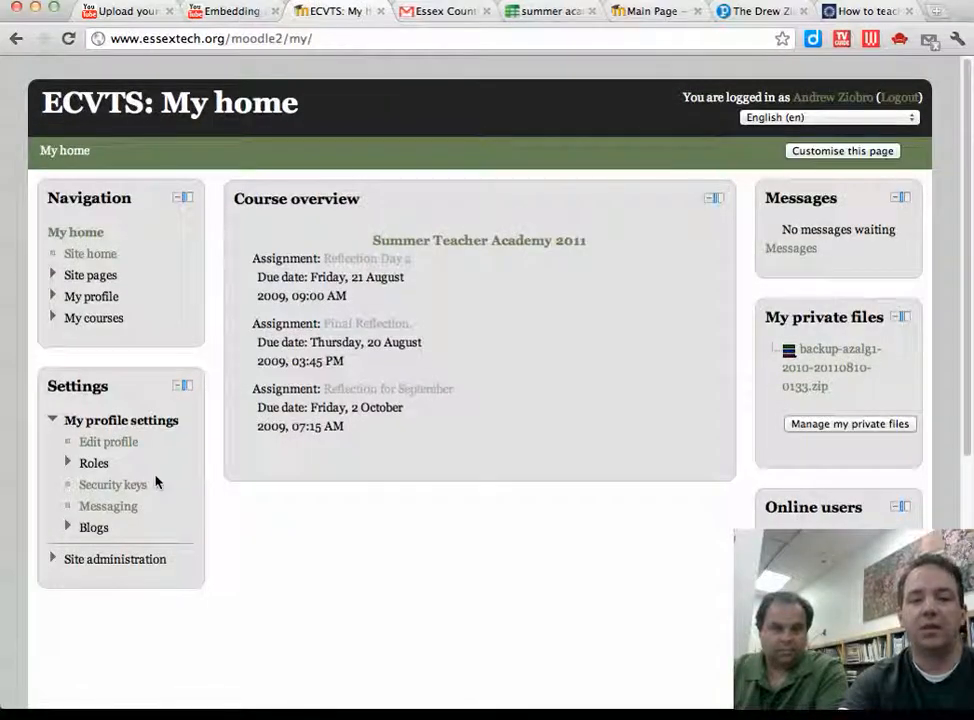
Step: Go to the Summer Teacher Academy 2011 course's Groups page under Settings > Users
{"action": "left_click", "coordinate": [512, 242]}
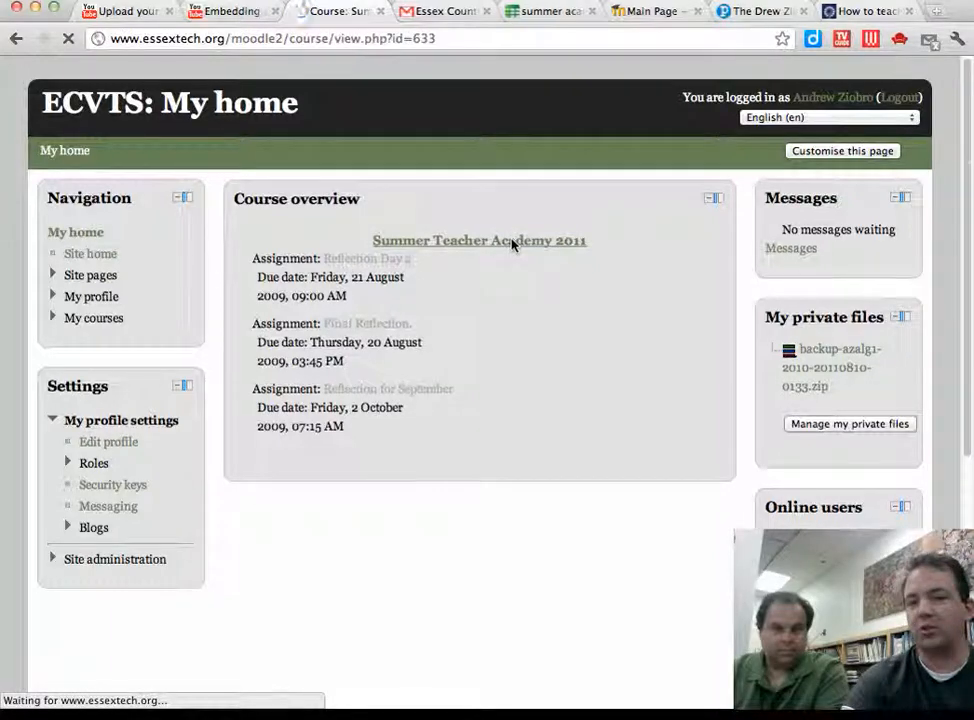
{"action": "scroll", "coordinate": [288, 400], "scroll_direction": "down", "scroll_amount": 5}
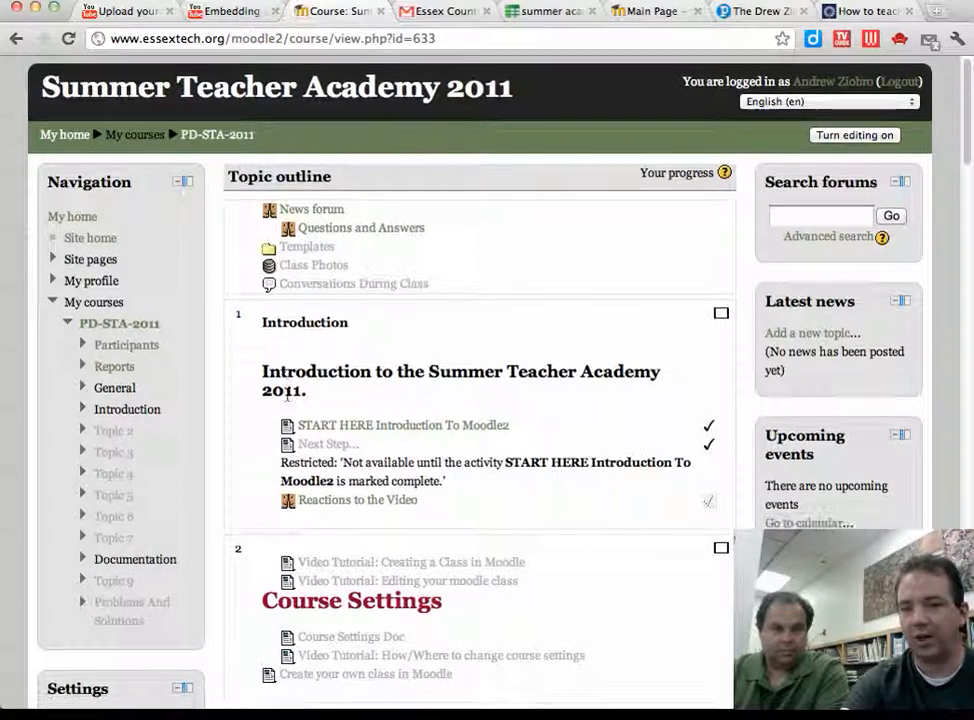
{"action": "scroll", "coordinate": [287, 400], "scroll_direction": "down", "scroll_amount": 3}
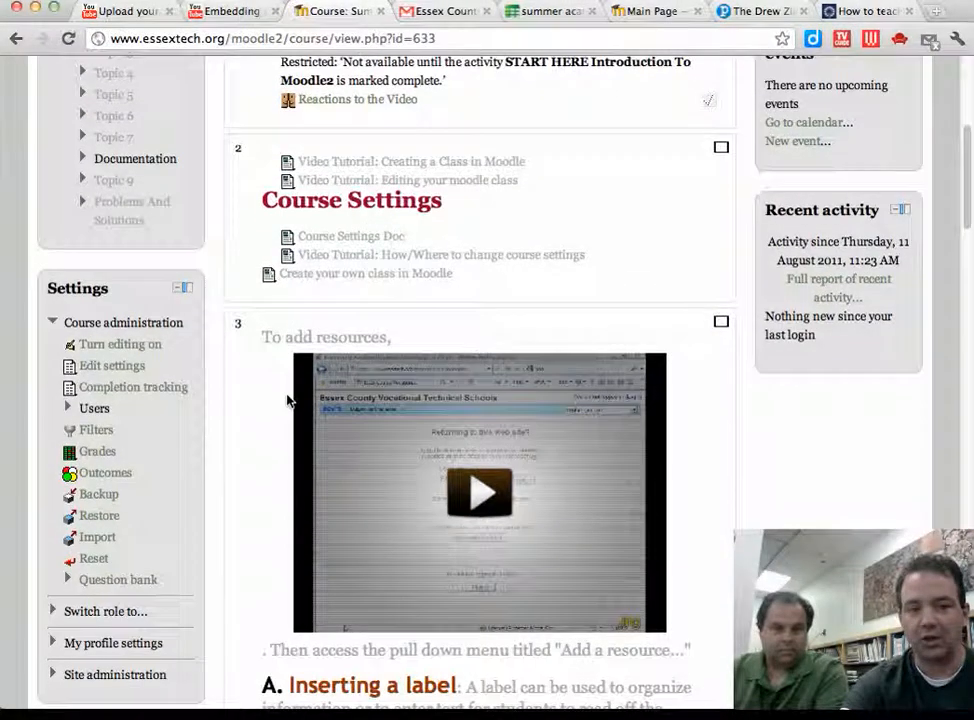
{"action": "left_click", "coordinate": [105, 360]}
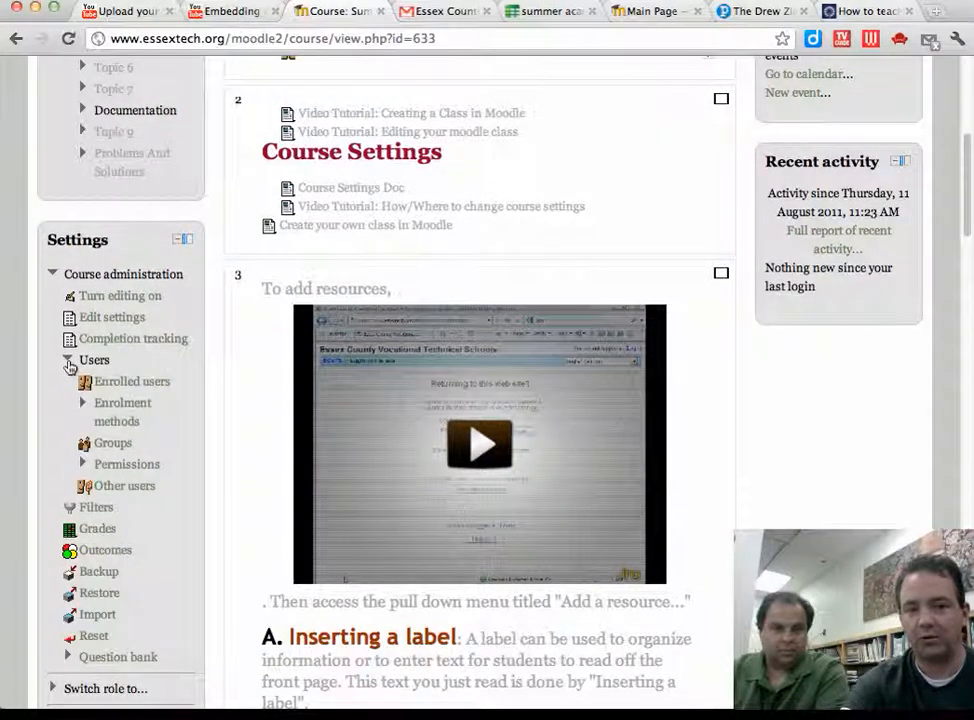
{"action": "left_click", "coordinate": [121, 444]}
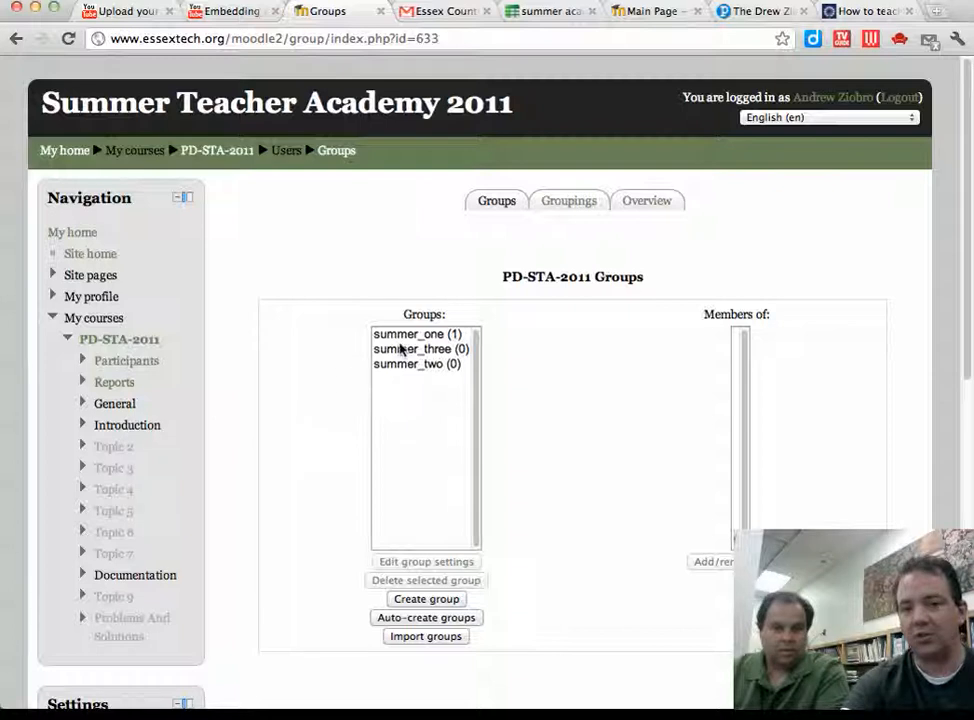
Step: Select summer_one (1) to list its single Student member, the newly enrolled student
{"action": "left_click", "coordinate": [404, 336]}
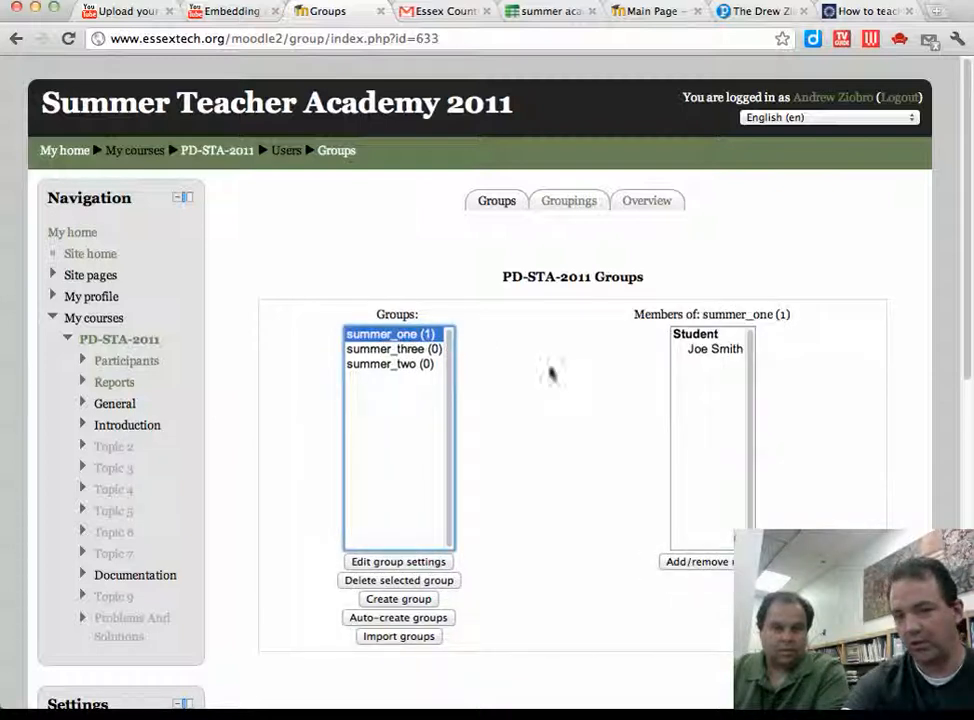